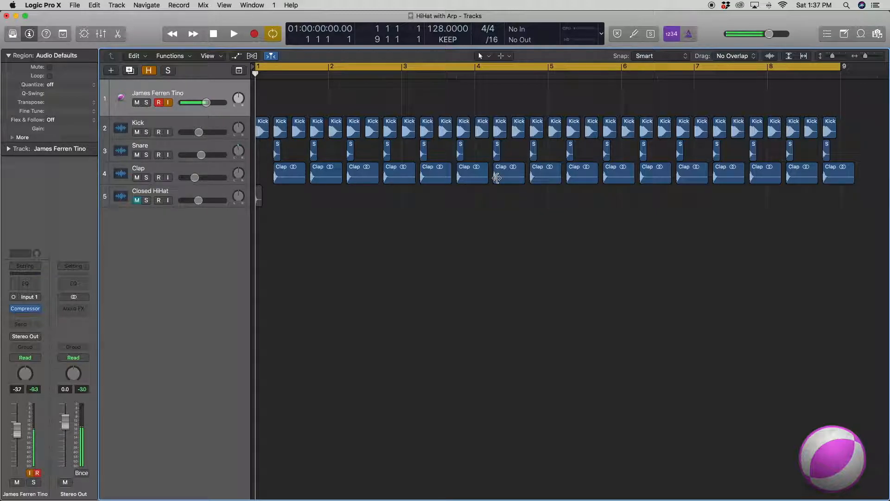
# Play the drum loop without the hi-hat and return the playhead to the start.
pyautogui.press('space')
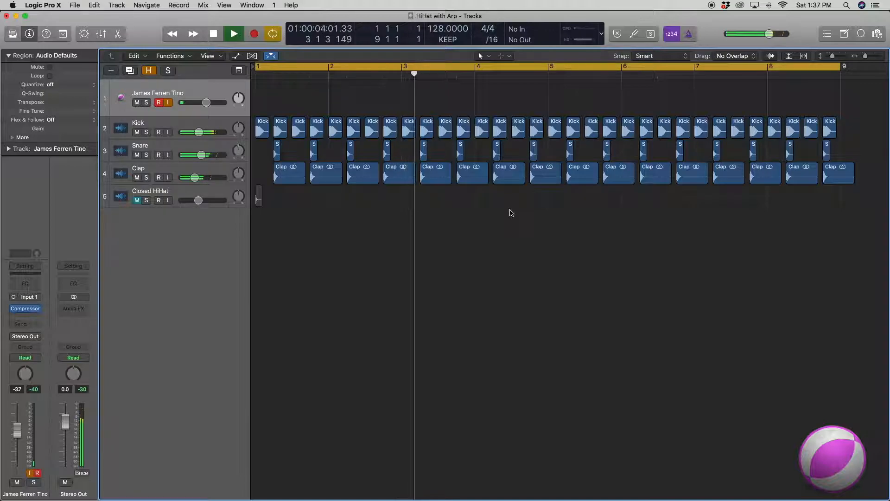
pyautogui.press('space')
pyautogui.click(207, 35)
# Unmute the Closed HiHat audio track and play its single hit.
pyautogui.click(166, 200)
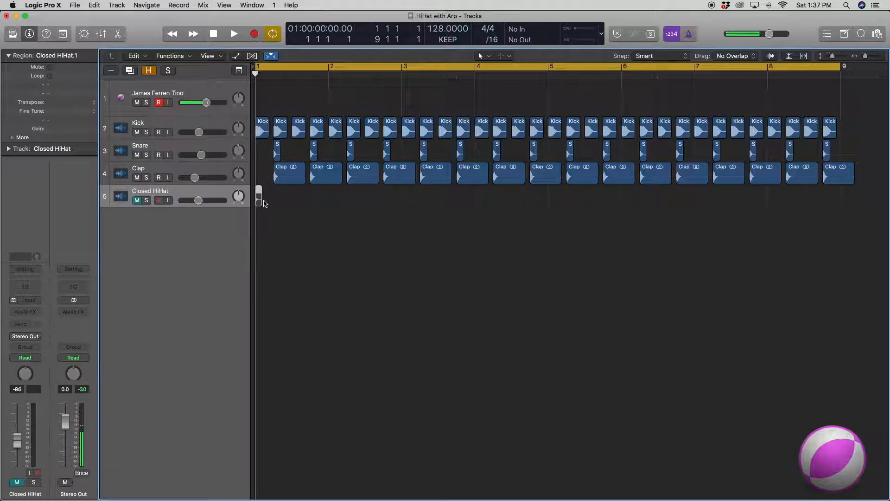
pyautogui.click(136, 200)
pyautogui.click(278, 215)
pyautogui.click(146, 200)
pyautogui.click(146, 199)
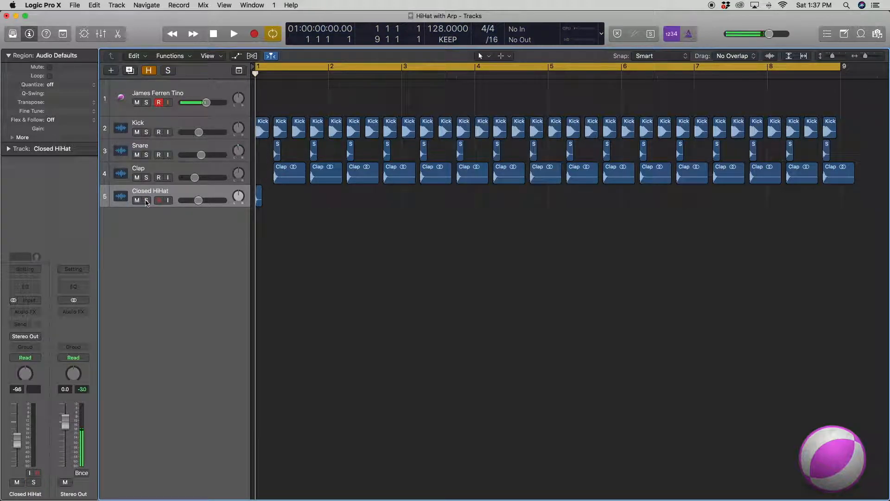
pyautogui.press('space')
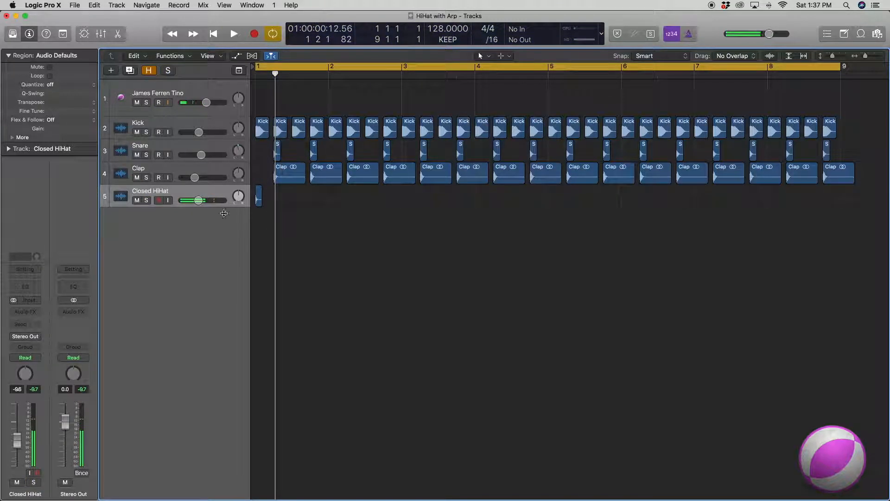
# Convert the Closed HiHat audio region to a new sampler track, with zones created from regions and the instrument named Closed HiHat.
pyautogui.click(259, 202)
pyautogui.rightClick(259, 200)
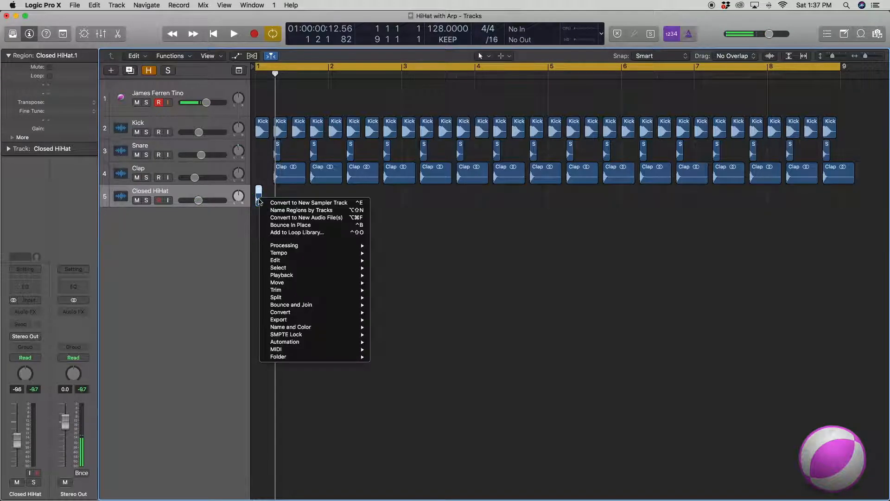
pyautogui.moveTo(343, 312)
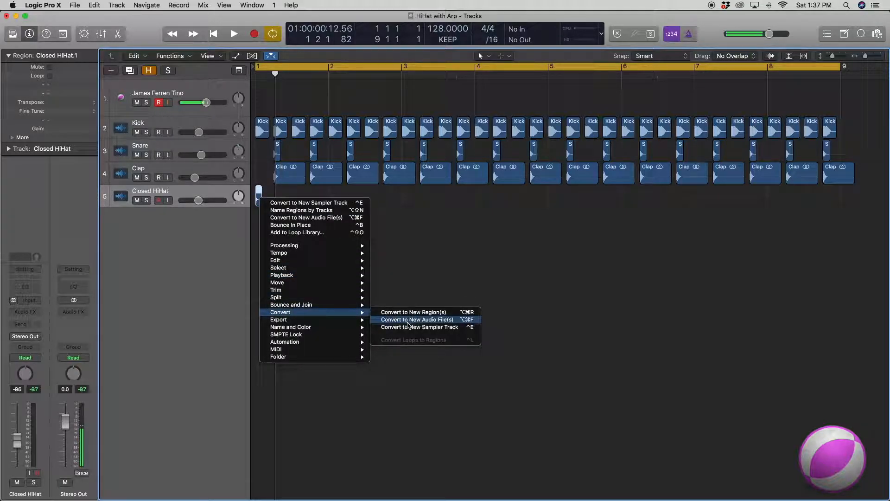
pyautogui.click(447, 328)
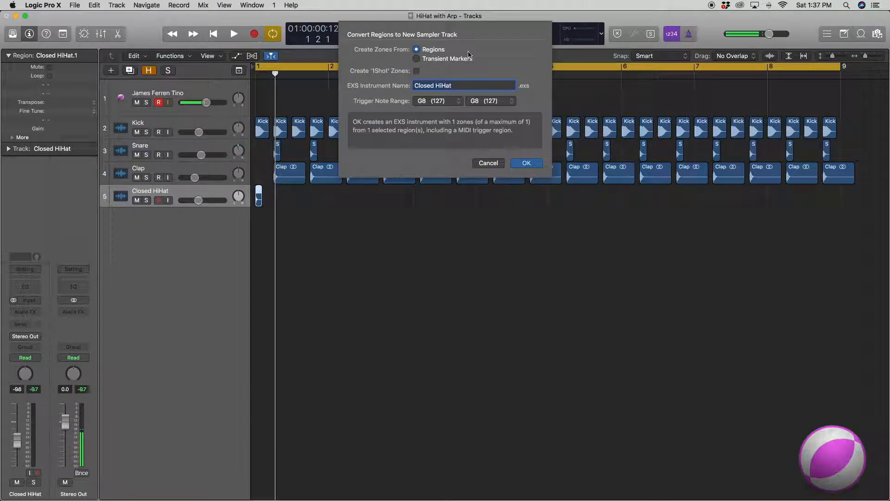
pyautogui.click(527, 163)
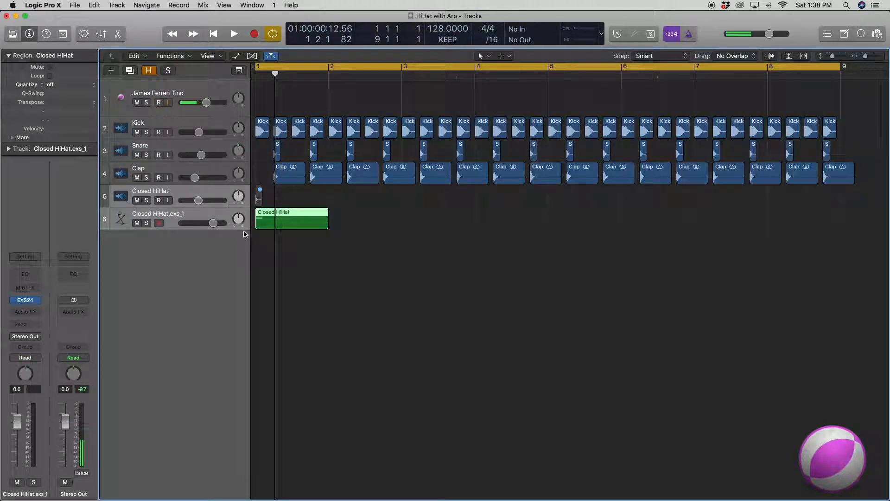
# Open the EXS24 instrument editor for the new Closed HiHat.exs_1 track.
pyautogui.click(304, 255)
pyautogui.click(284, 223)
pyautogui.click(195, 214)
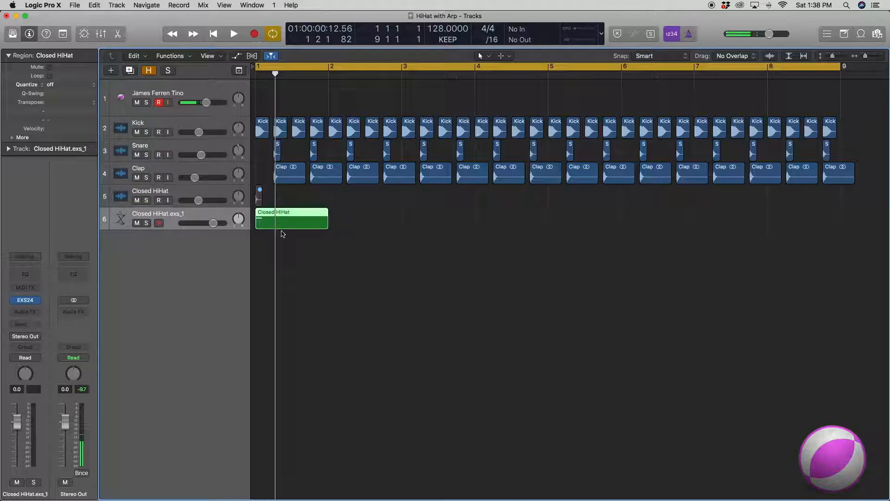
pyautogui.click(29, 302)
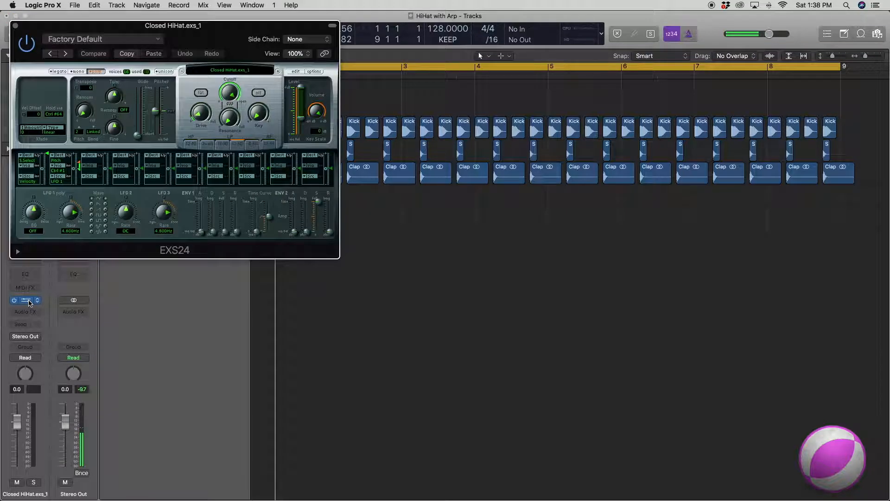
pyautogui.click(295, 72)
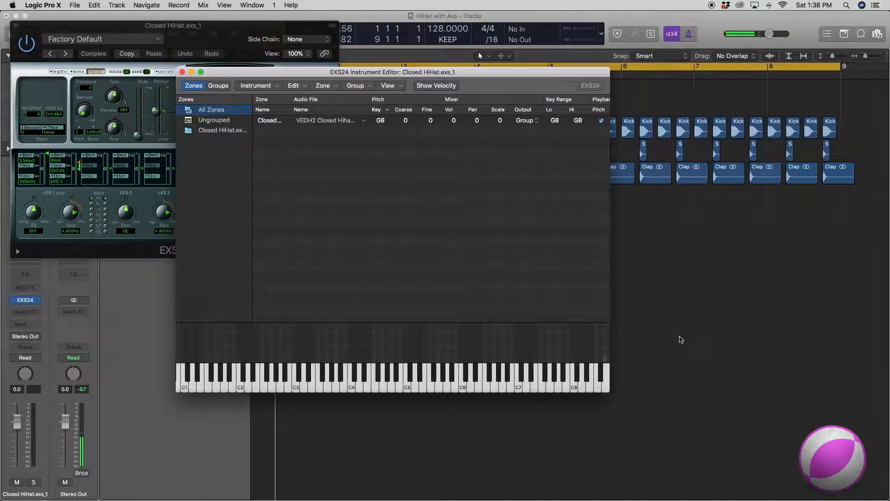
# Extend the Closed HiHat zone's key range down to G#0 and close the instrument editor, saving the changes.
pyautogui.click(605, 360)
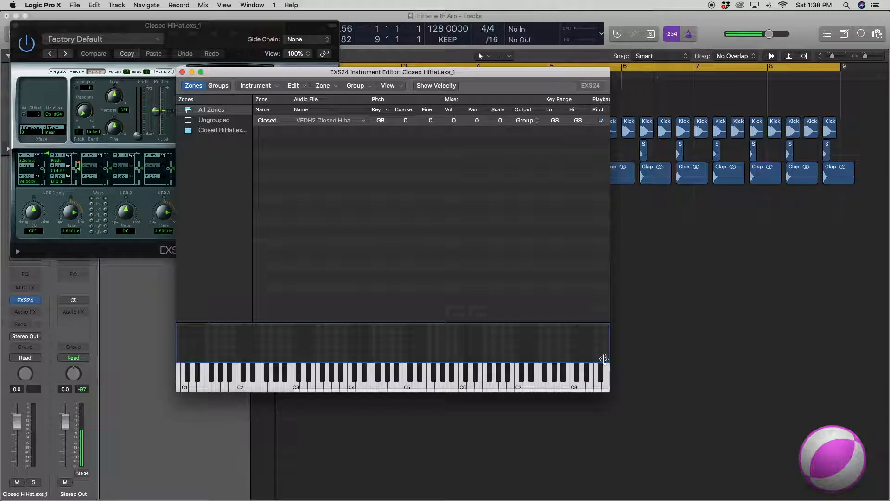
pyautogui.moveTo(604, 359); pyautogui.dragTo(163, 355)
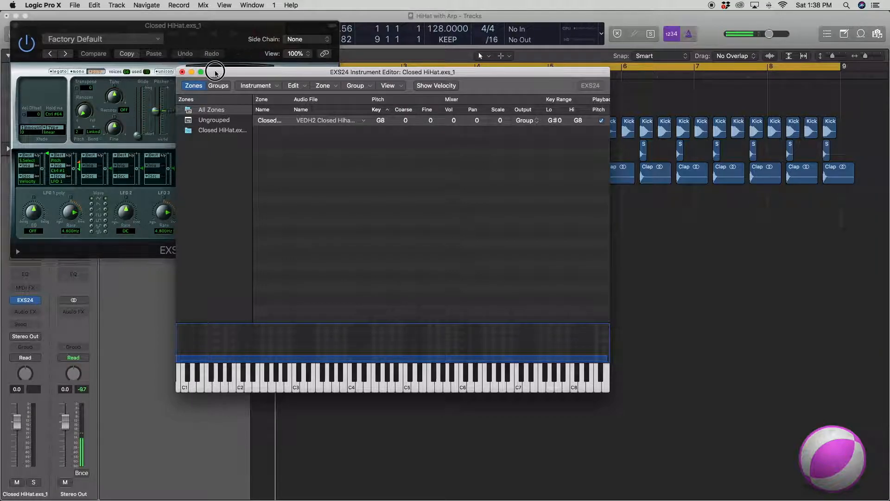
pyautogui.moveTo(216, 72); pyautogui.dragTo(419, 114)
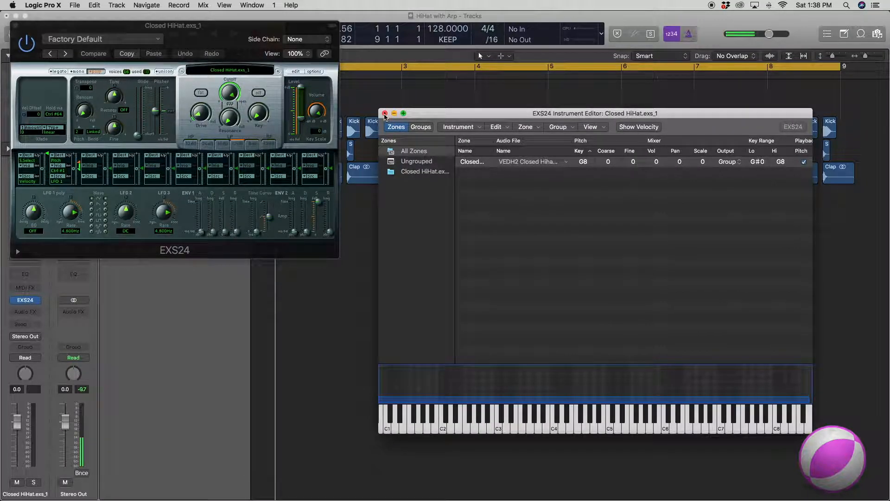
pyautogui.click(385, 114)
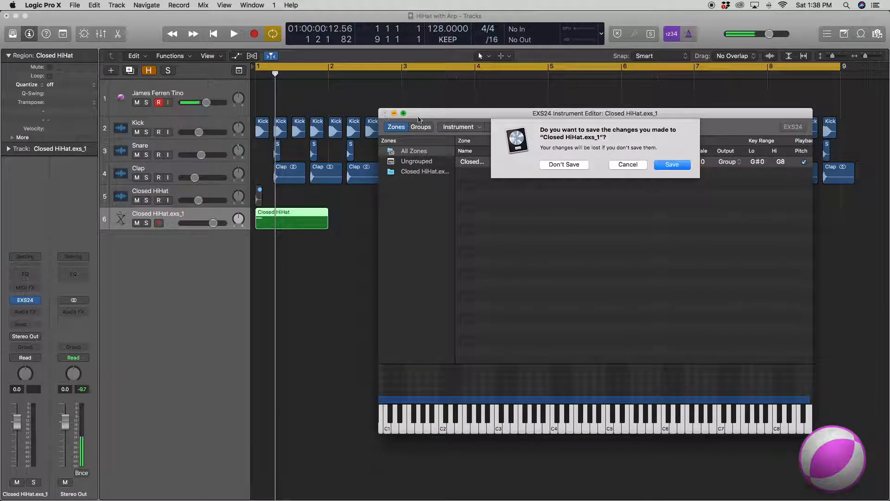
pyautogui.click(680, 165)
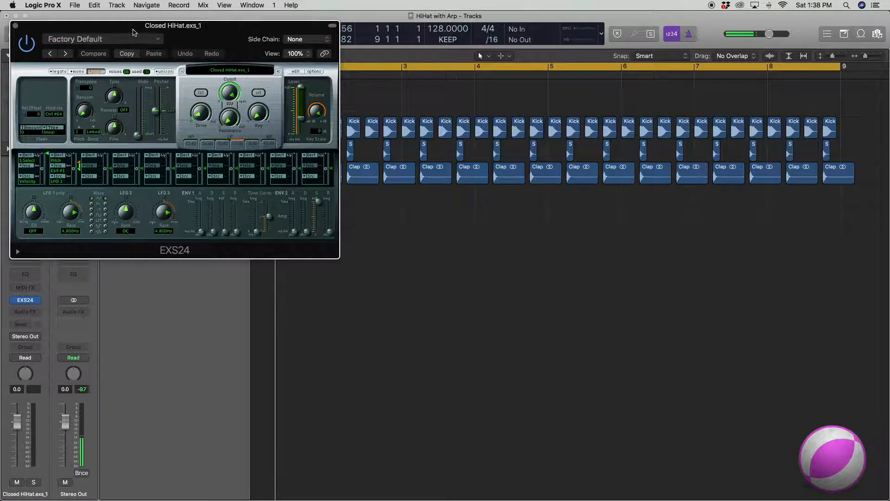
# Close the EXS24 sampler window and play the beat with the sampled hi-hat.
pyautogui.moveTo(71, 29); pyautogui.dragTo(561, 250)
pyautogui.click(505, 248)
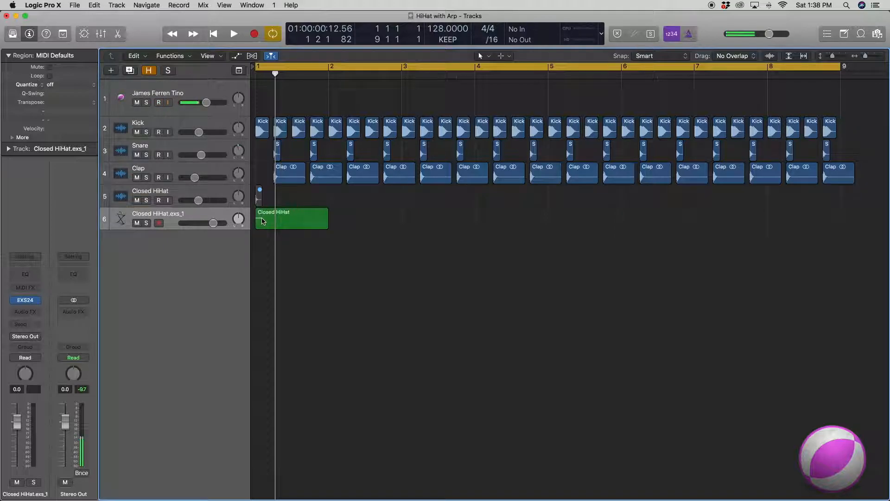
pyautogui.press('space')
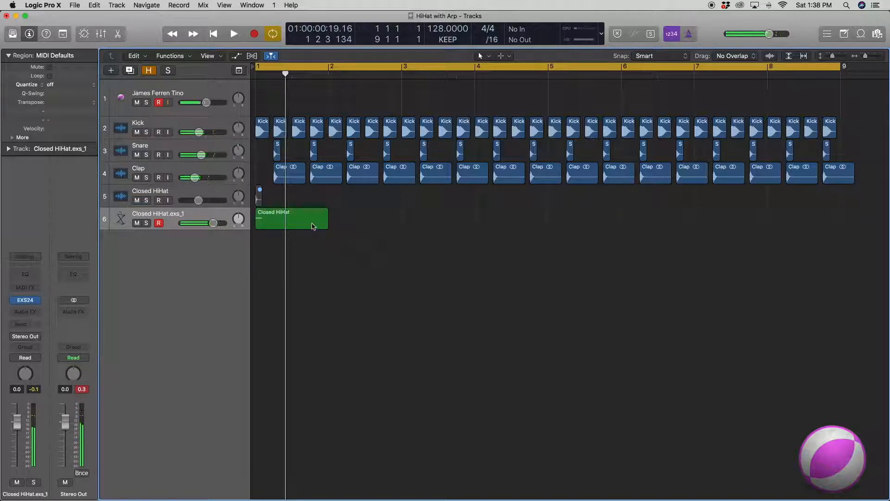
# Lengthen the Closed HiHat MIDI region and its single G8 note so both end at bar 9.
pyautogui.click(315, 227)
pyautogui.moveTo(328, 224); pyautogui.dragTo(817, 259)
pyautogui.doubleClick(452, 226)
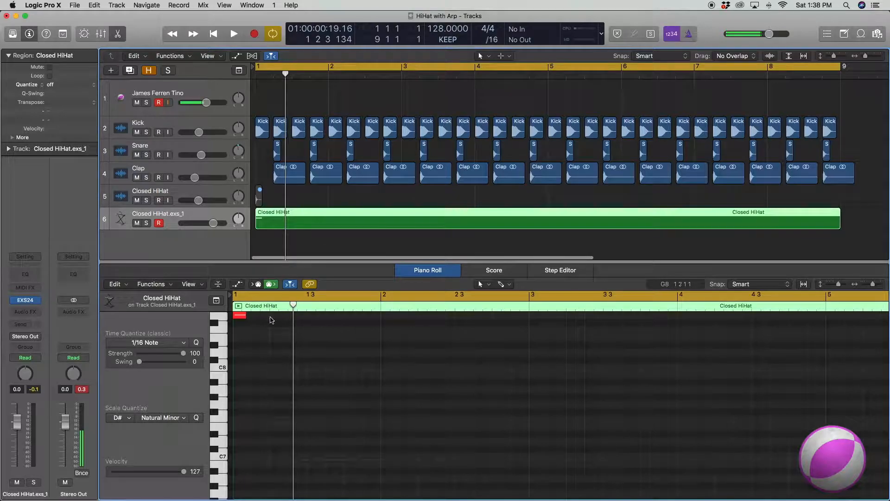
pyautogui.moveTo(245, 317); pyautogui.dragTo(881, 353)
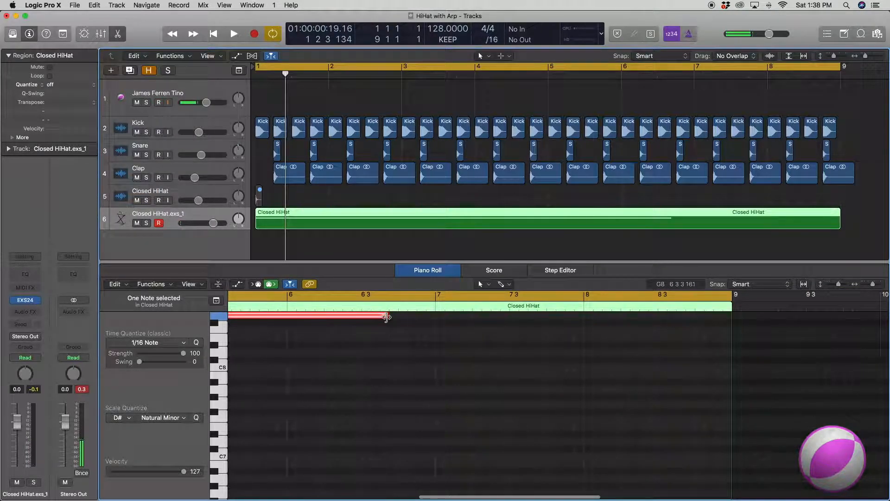
pyautogui.click(386, 316)
pyautogui.moveTo(387, 317); pyautogui.dragTo(732, 326)
pyautogui.doubleClick(628, 263)
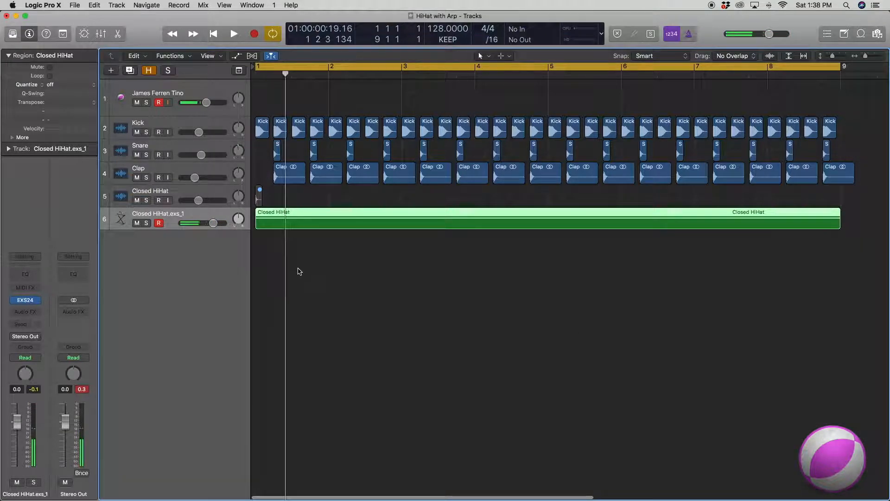
# Play the beat and lower the Closed HiHat.exs_1 track's volume to -7.4 dB.
pyautogui.click(322, 239)
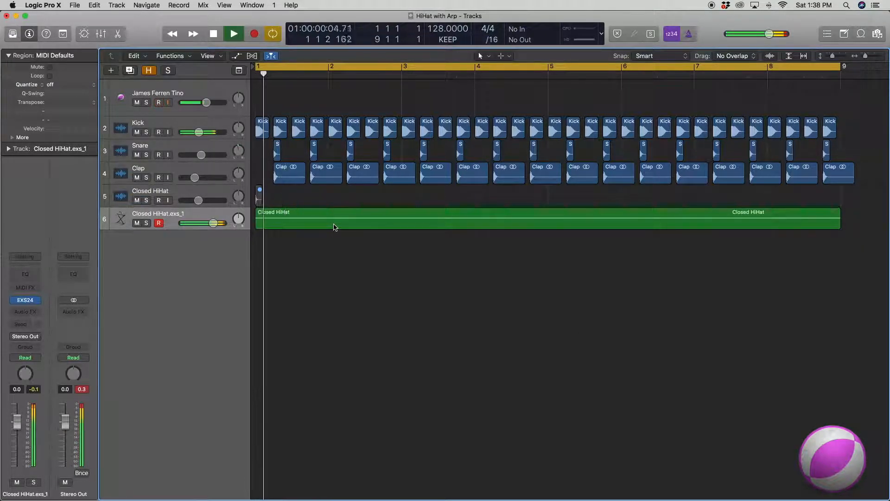
pyautogui.click(149, 231)
pyautogui.moveTo(27, 431); pyautogui.dragTo(26, 445)
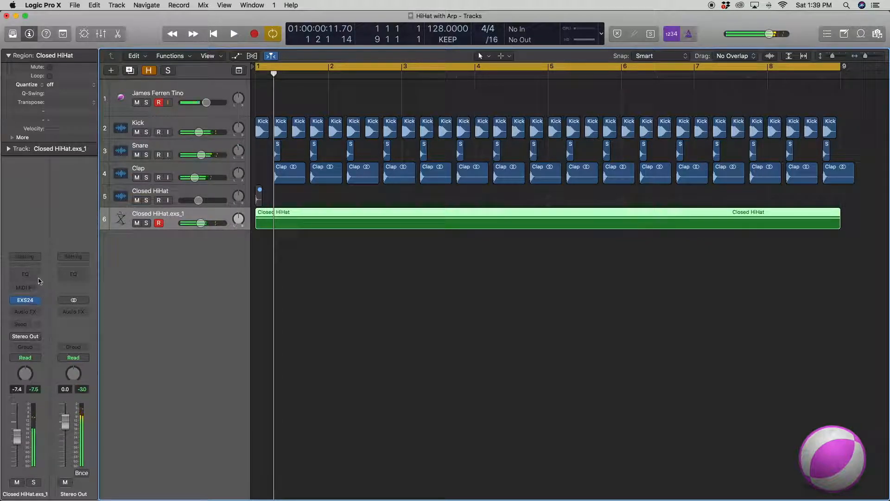
# Add an Arpeggiator MIDI effect to the Closed HiHat.exs_1 track and place its window below the regions.
pyautogui.click(32, 291)
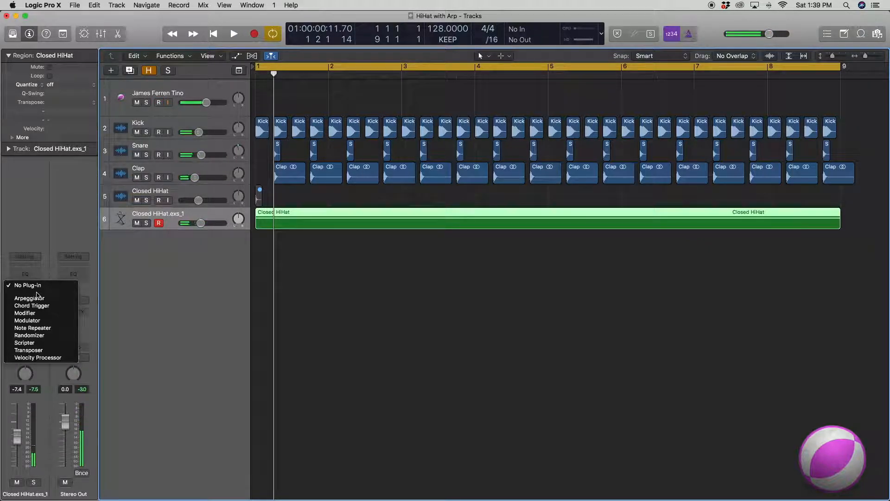
pyautogui.click(28, 297)
pyautogui.moveTo(218, 25); pyautogui.dragTo(647, 247)
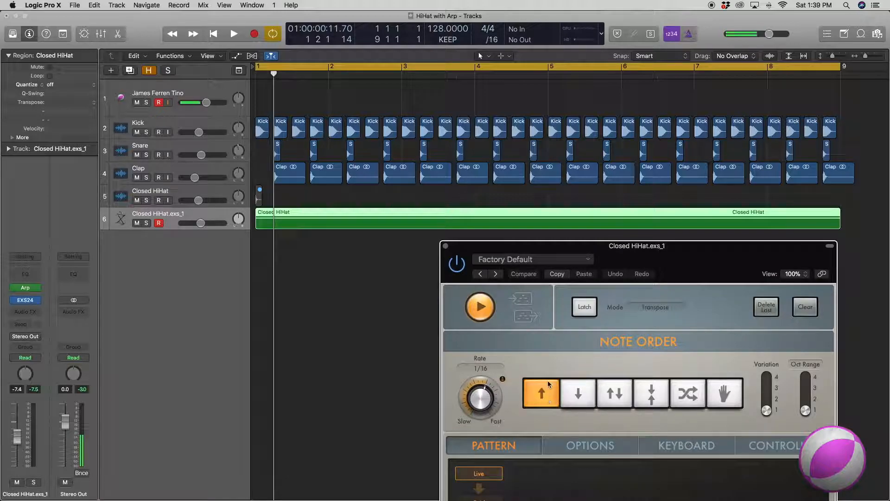
# Play the arpeggiated hi-hat with the beat and return the playhead to bar 1.
pyautogui.press('space')
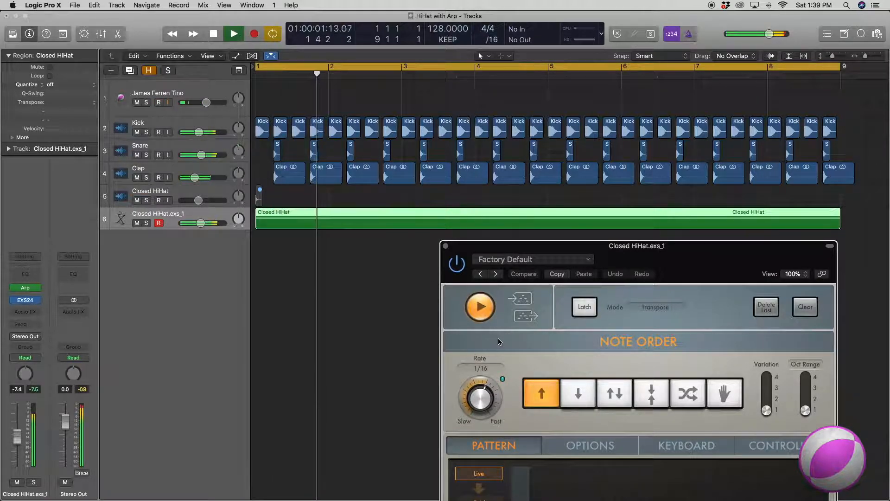
pyautogui.press('space')
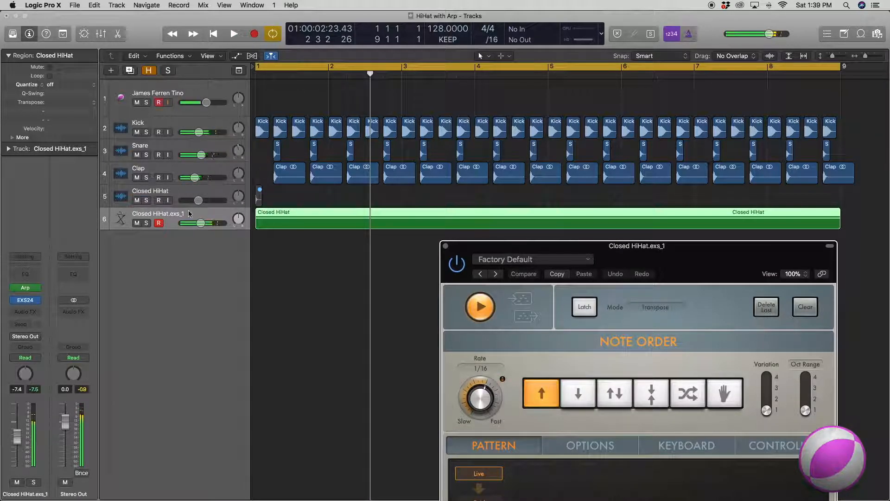
pyautogui.click(190, 213)
pyautogui.moveTo(370, 75); pyautogui.dragTo(257, 71)
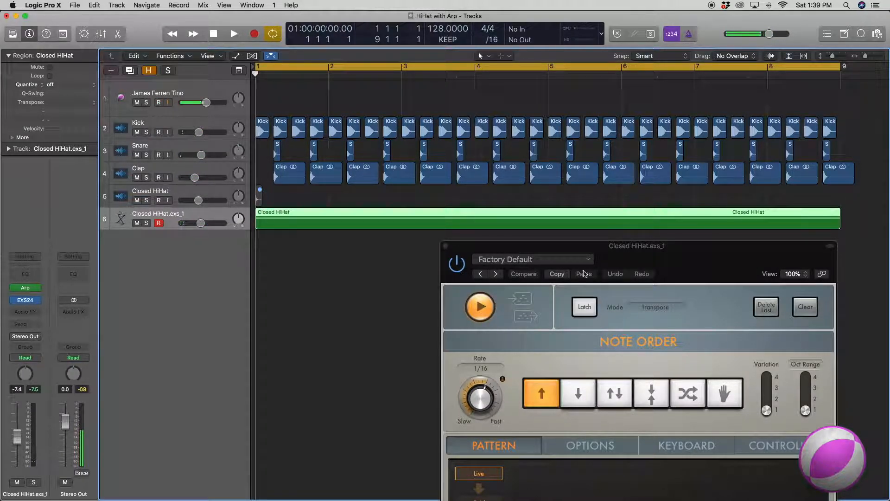
# Lower the Closed HiHat.exs_1 track's volume to -9.0 dB and play the beat to check the level.
pyautogui.moveTo(544, 247); pyautogui.dragTo(528, 243)
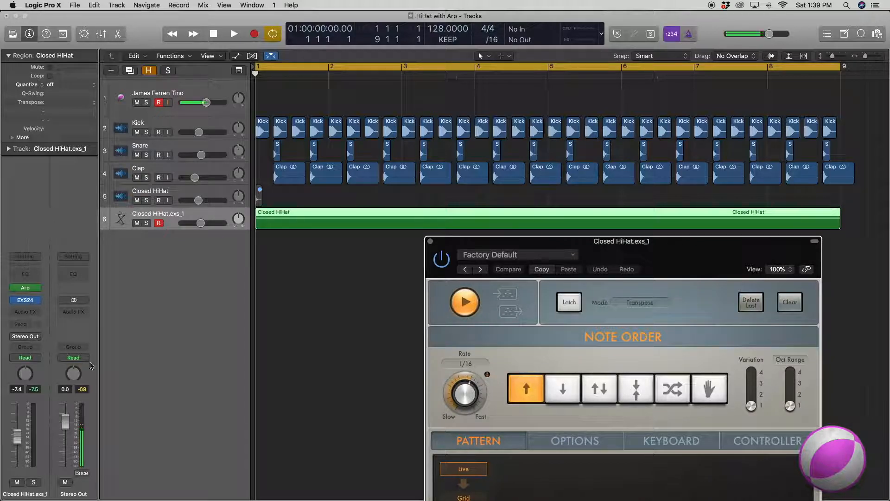
pyautogui.click(245, 301)
pyautogui.press('space')
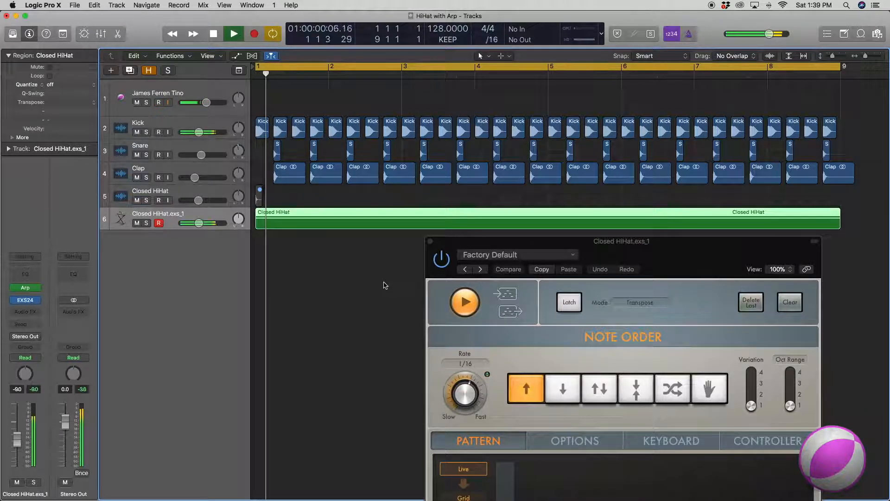
pyautogui.moveTo(509, 245); pyautogui.dragTo(480, 219)
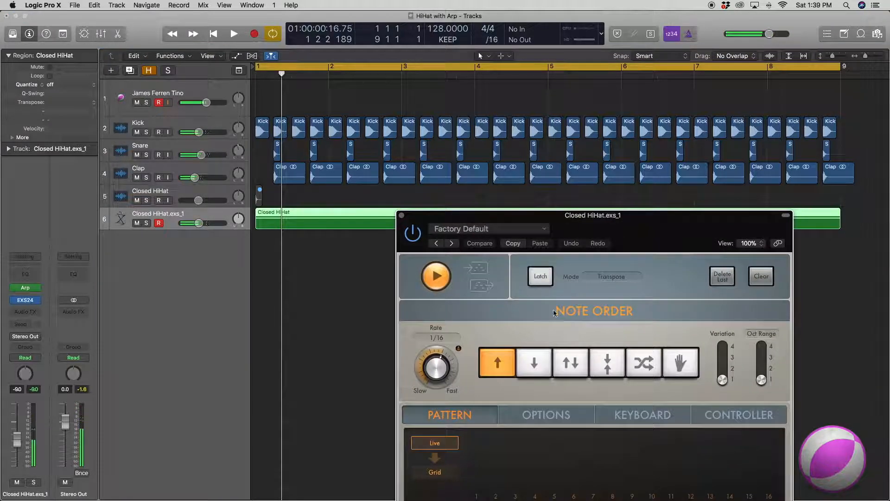
# Switch the Arpeggiator to the Bouncing Funk preset and play the resulting hi-hat pattern.
pyautogui.click(452, 243)
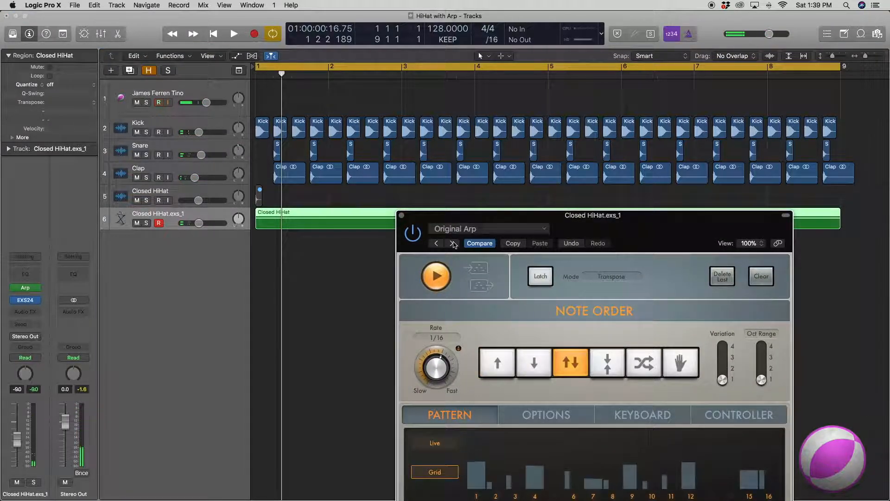
pyautogui.click(452, 243)
pyautogui.click(452, 243)
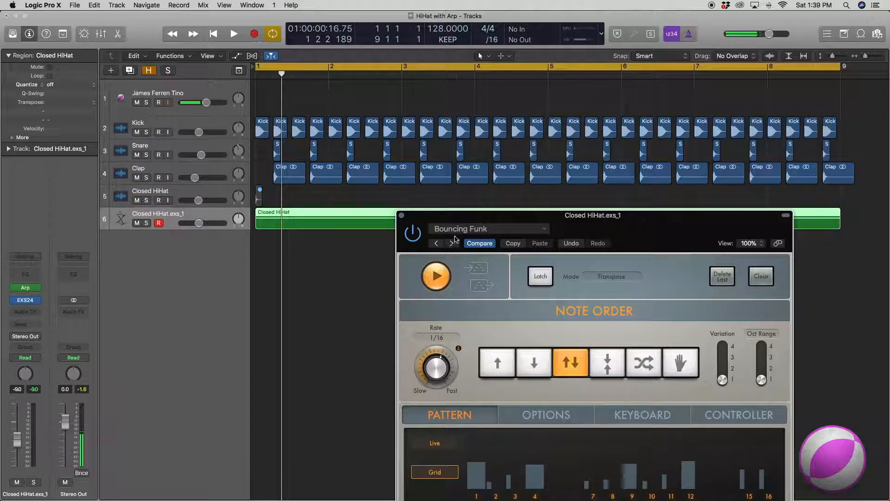
pyautogui.moveTo(421, 215); pyautogui.dragTo(405, 244)
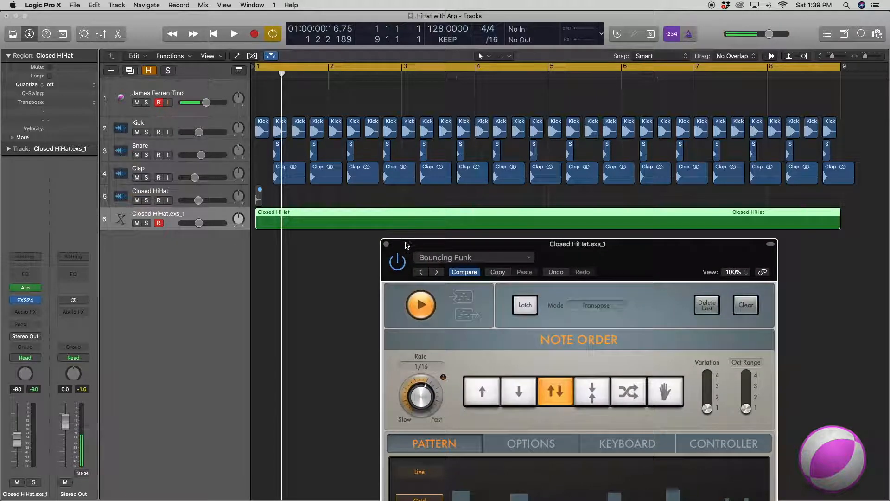
pyautogui.press('space')
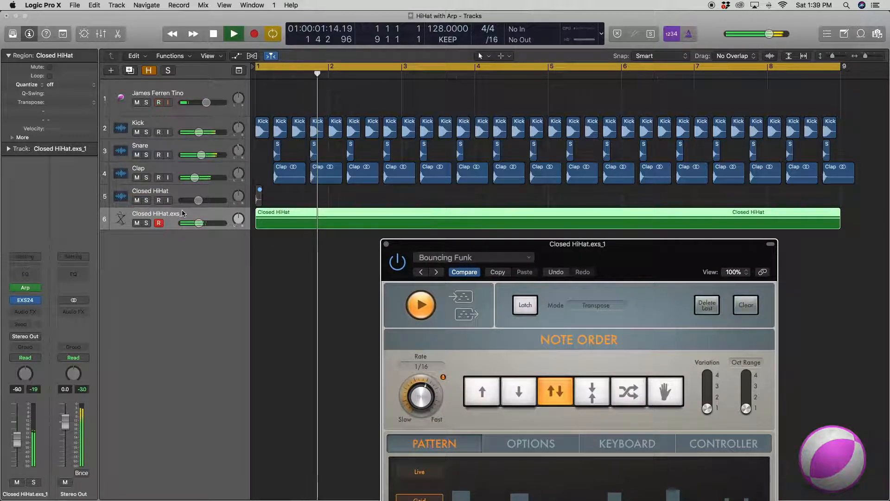
# Stop playback, move the Arpeggiator window fully into view, and set its Note Length to 144 %.
pyautogui.press('space')
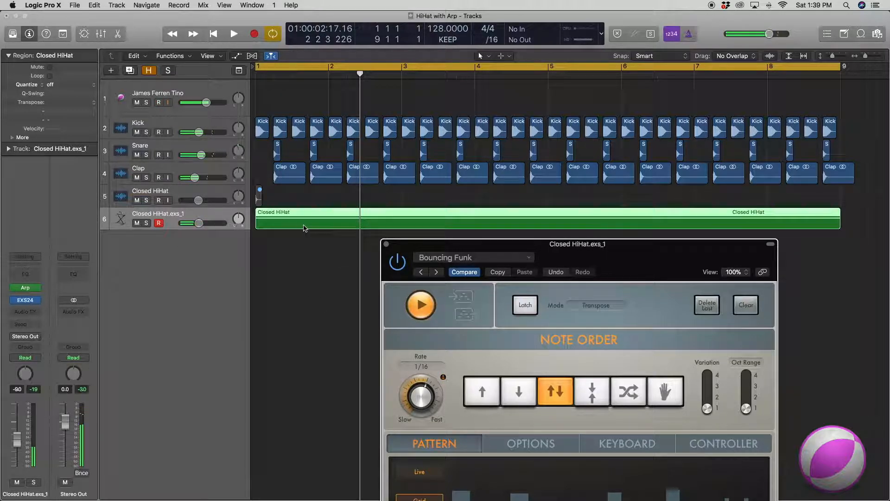
pyautogui.moveTo(577, 245); pyautogui.dragTo(648, 94)
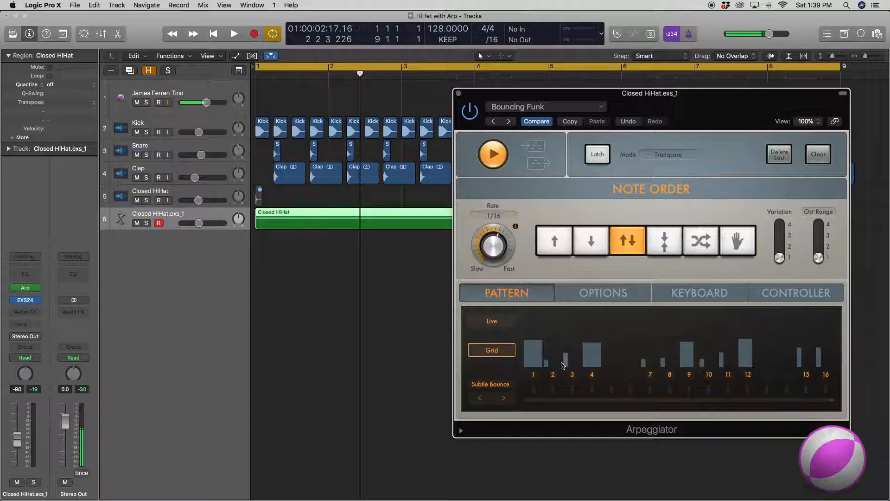
pyautogui.click(689, 296)
pyautogui.click(601, 293)
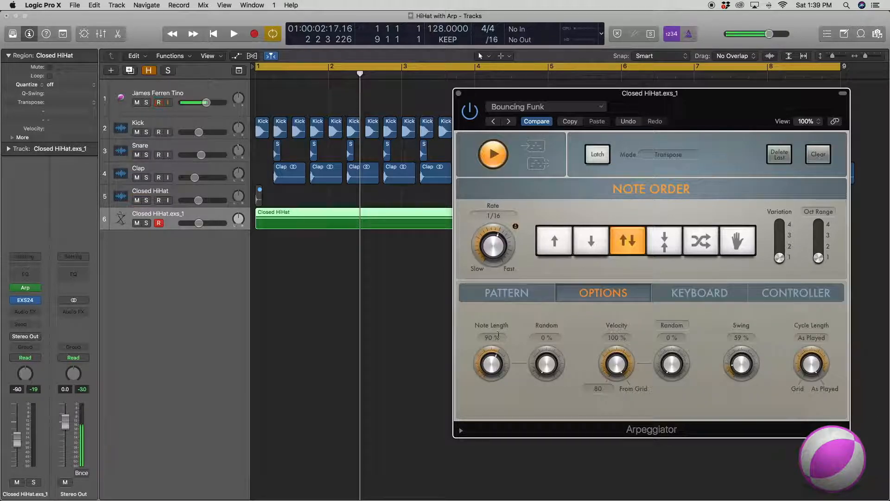
pyautogui.moveTo(489, 338); pyautogui.dragTo(488, 357)
# Raise the Closed HiHat.exs_1 track's volume to -2.9 dB while playing the beat to judge the level.
pyautogui.press('space')
pyautogui.moveTo(17, 445); pyautogui.dragTo(18, 435)
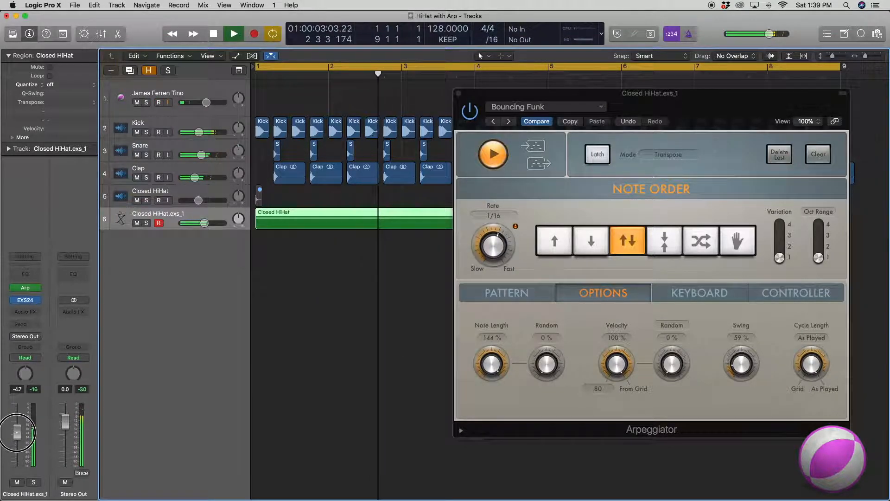
pyautogui.press('space')
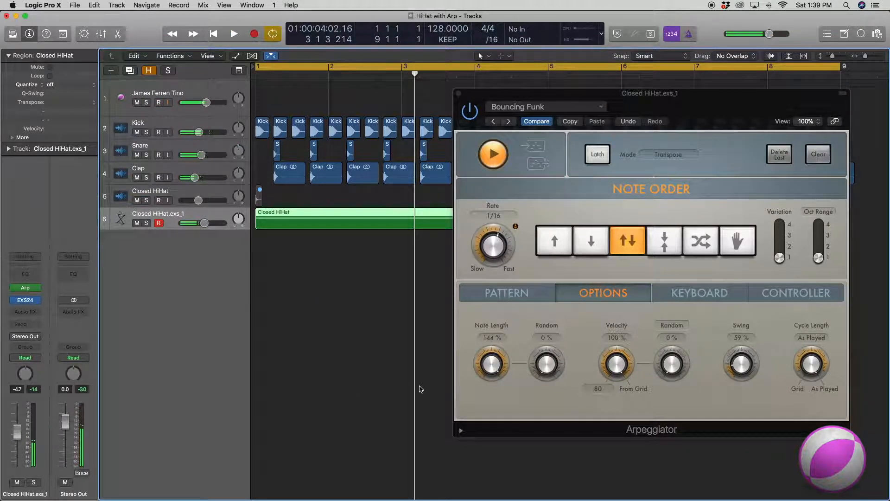
pyautogui.press('space')
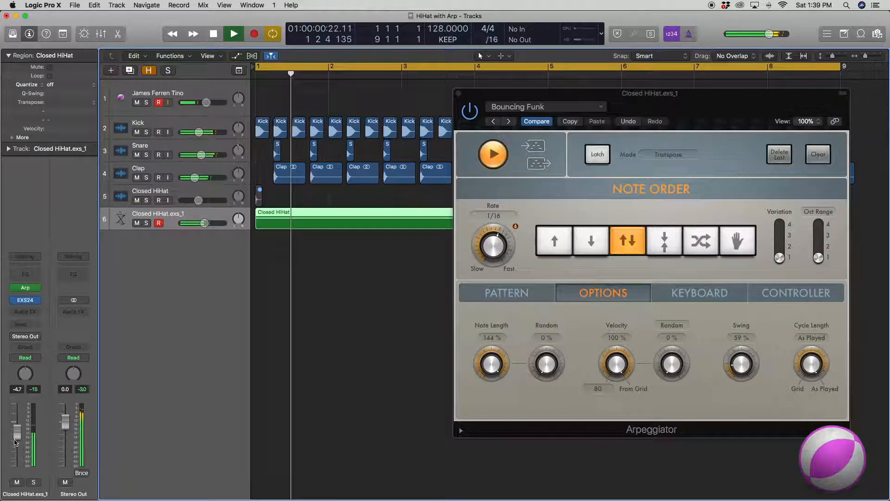
pyautogui.moveTo(17, 432); pyautogui.dragTo(16, 427)
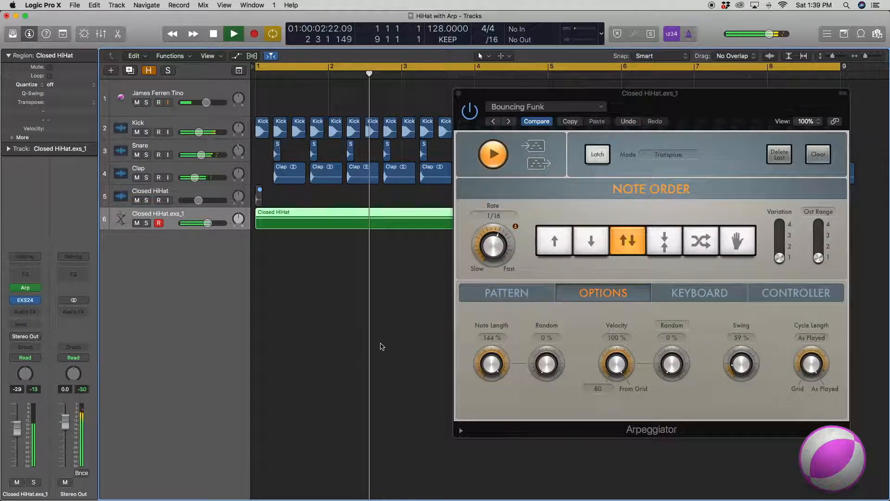
pyautogui.press('space')
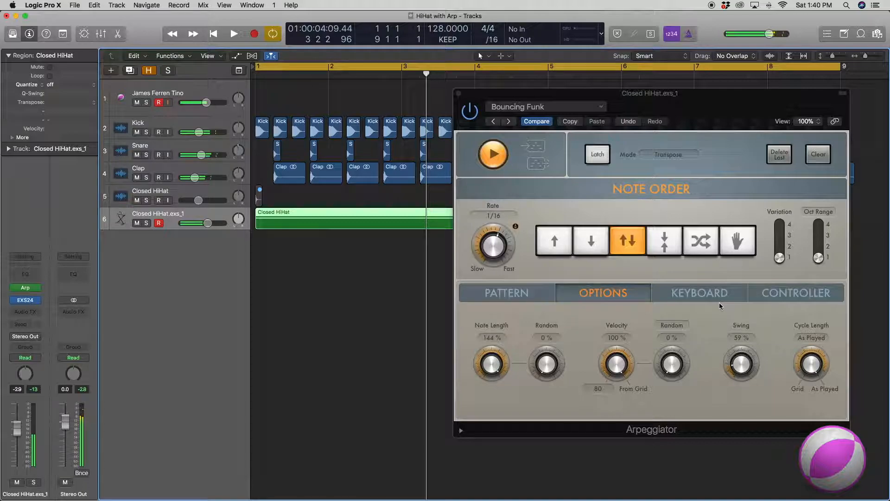
# Switch the Arpeggiator to the Chord Cycle 01 preset and raise the track's volume to -2.0 dB during playback.
pyautogui.click(509, 122)
pyautogui.press('space')
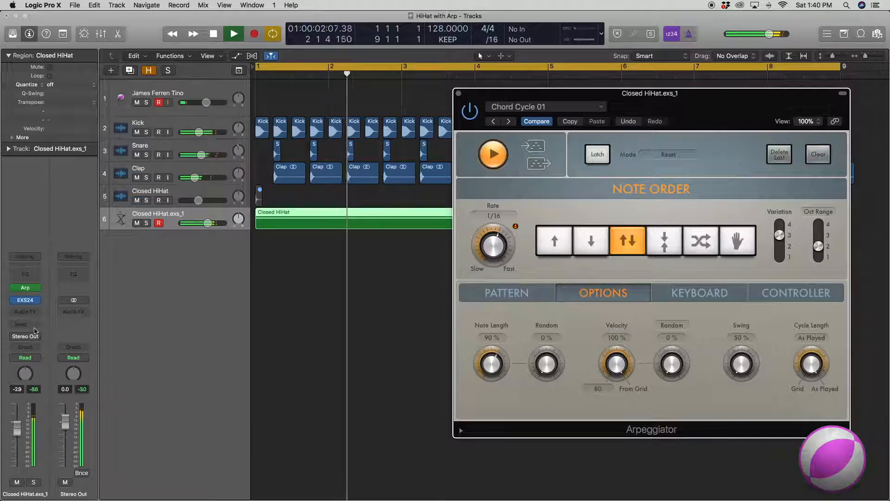
pyautogui.moveTo(16, 429); pyautogui.dragTo(17, 426)
# Set the Arpeggiator's Note Length to 139 % and play from bar 1 with its pattern grid displayed.
pyautogui.moveTo(492, 364); pyautogui.dragTo(494, 334)
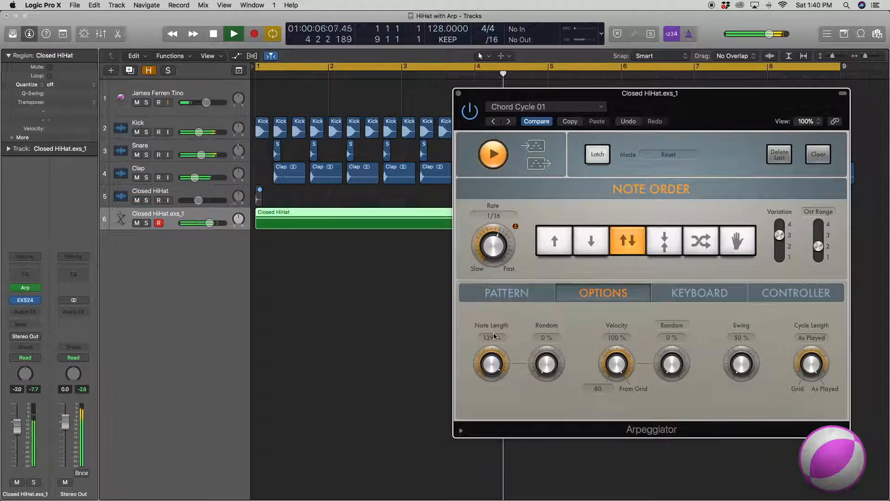
pyautogui.press('space')
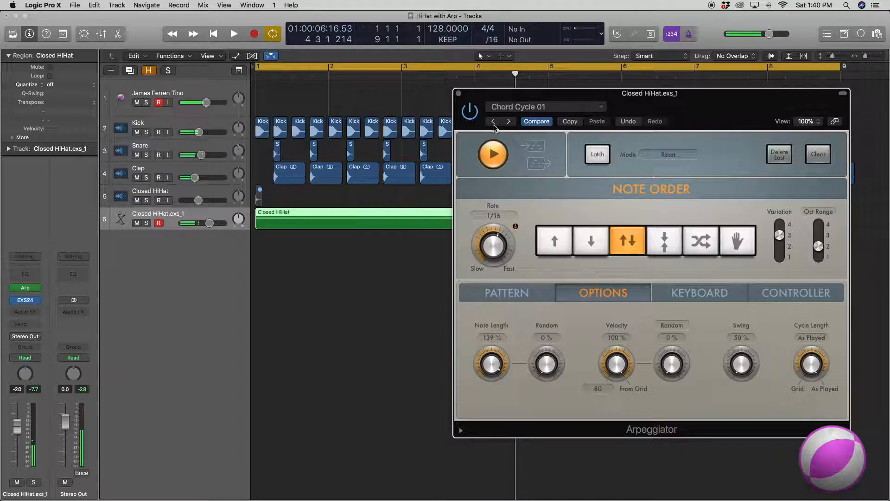
pyautogui.click(505, 297)
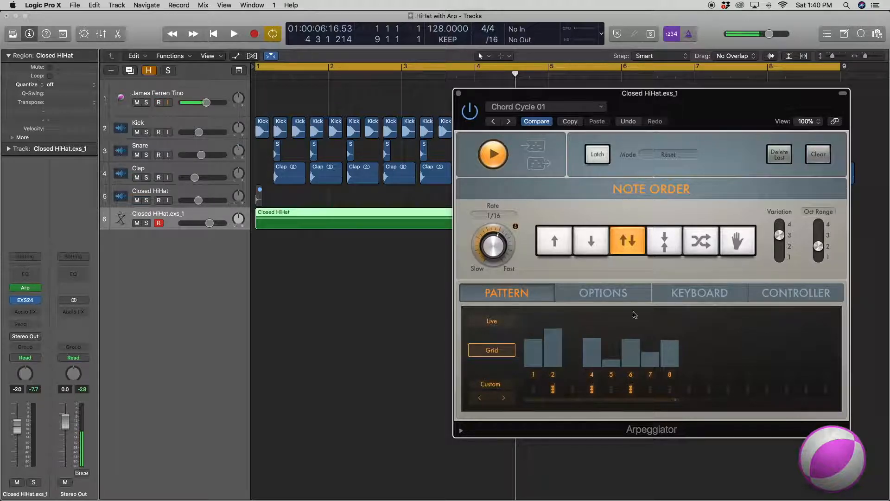
pyautogui.press('Return')
pyautogui.press('space')
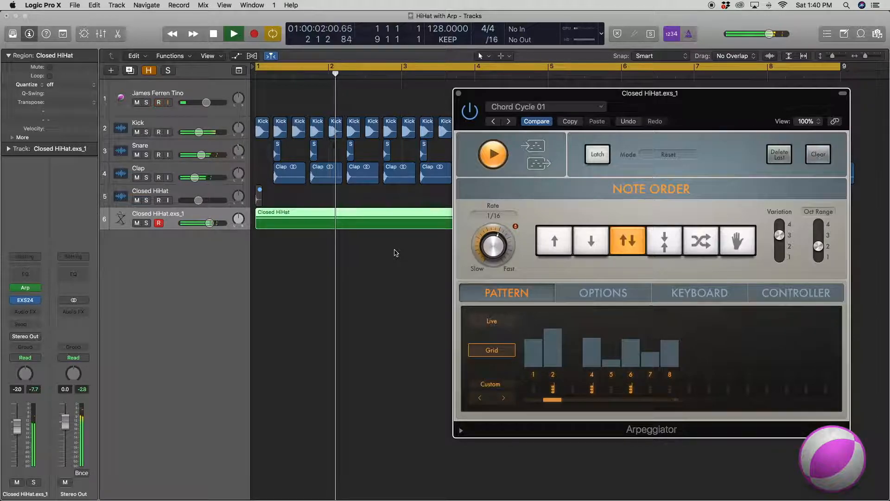
pyautogui.press('space')
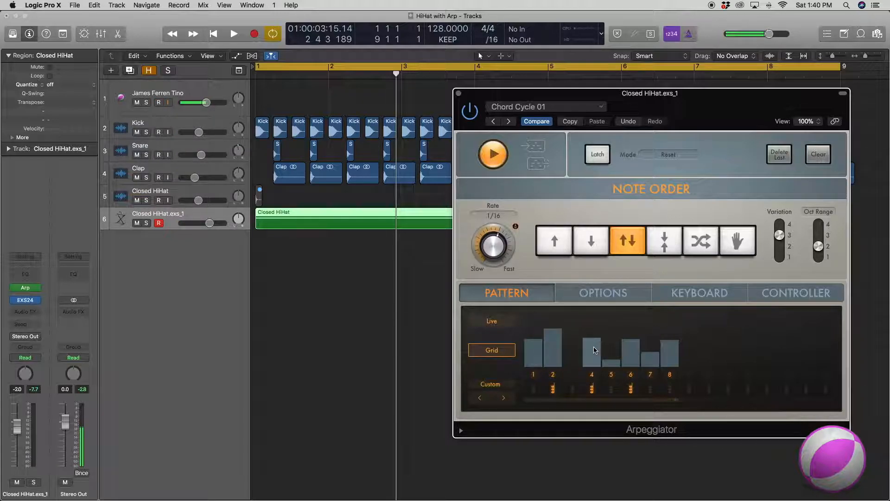
# Raise step 4 and lower step 2 in the Arpeggiator's pattern grid, and play the changed pattern.
pyautogui.moveTo(553, 345); pyautogui.dragTo(553, 358)
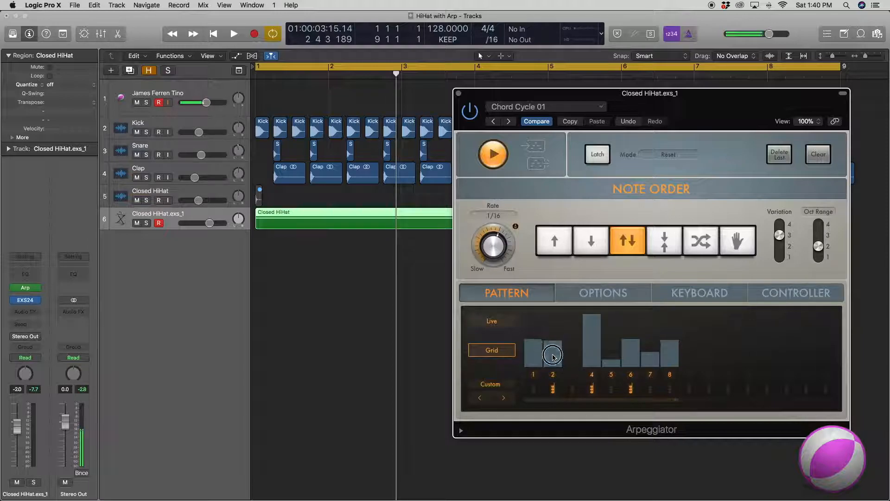
pyautogui.press('space')
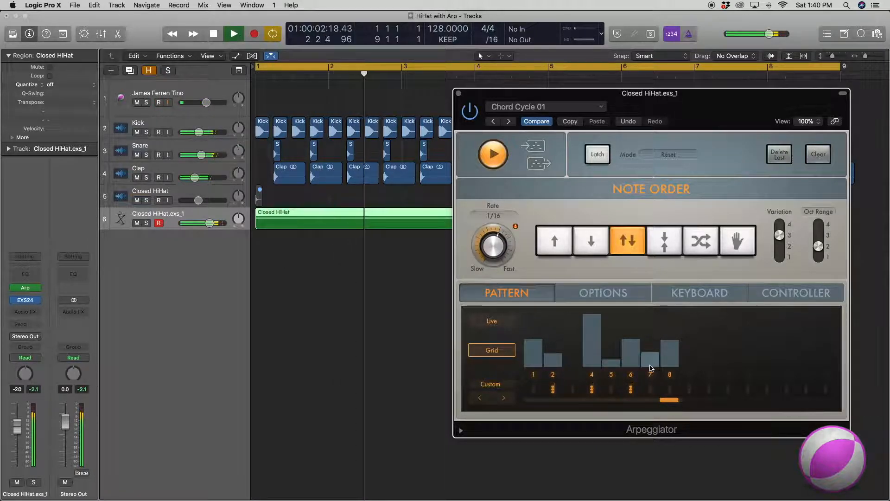
pyautogui.press('space')
# Raise step 7, lower step 6, turn off the chords on steps 2, 4 and 6, and play the pattern.
pyautogui.moveTo(649, 333); pyautogui.dragTo(626, 357)
pyautogui.click(630, 388)
pyautogui.press('space')
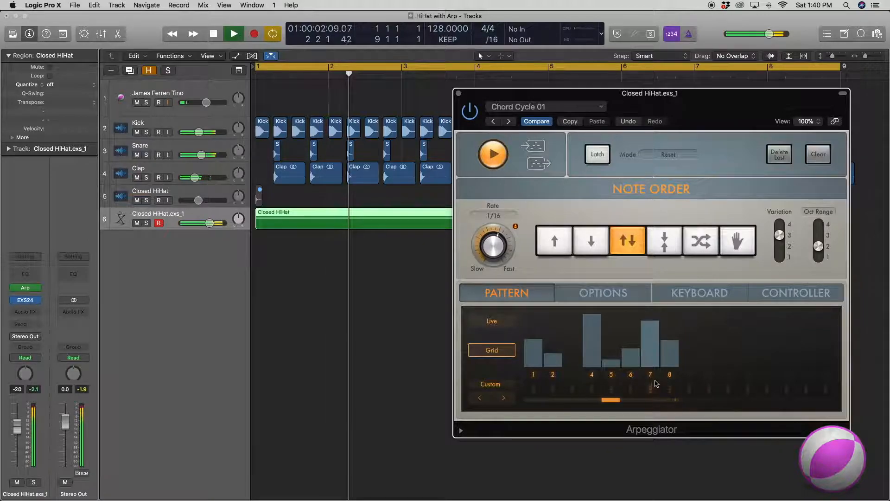
pyautogui.press('space')
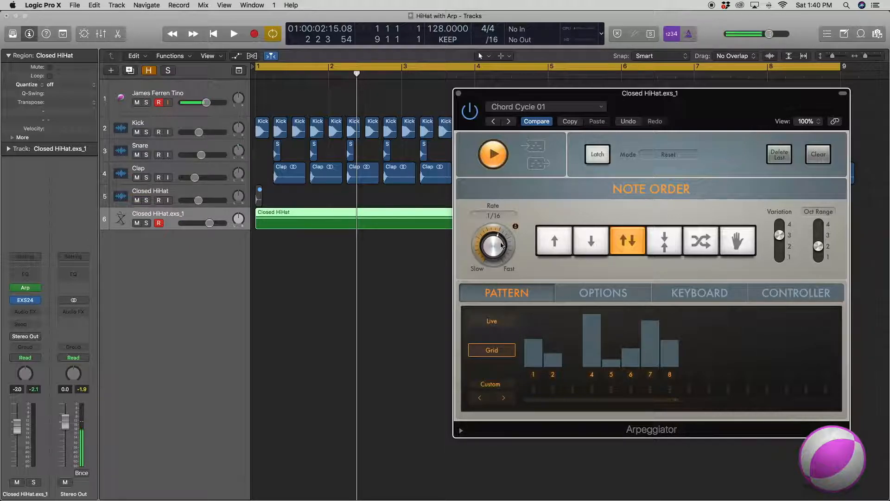
# Set the Arpeggiator rate to 1/8 and, during playback, lower pattern steps 4 and 7 and raise step 6.
pyautogui.press('space')
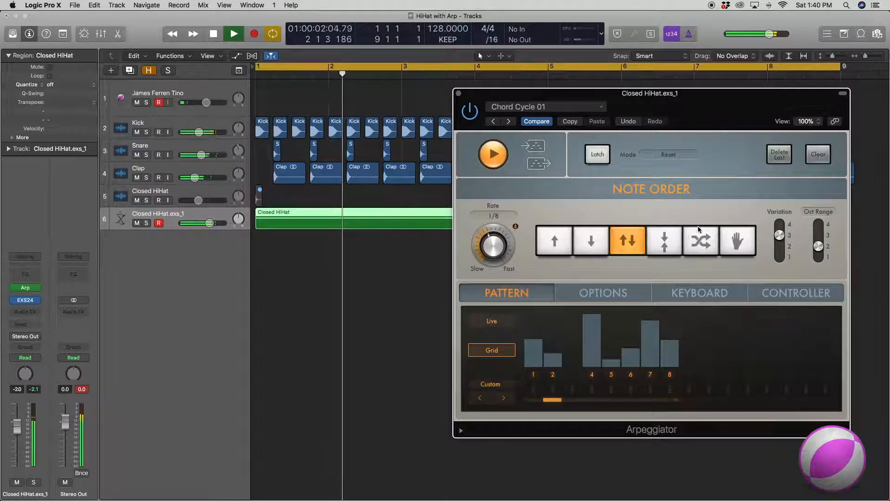
pyautogui.click(591, 336)
pyautogui.click(631, 324)
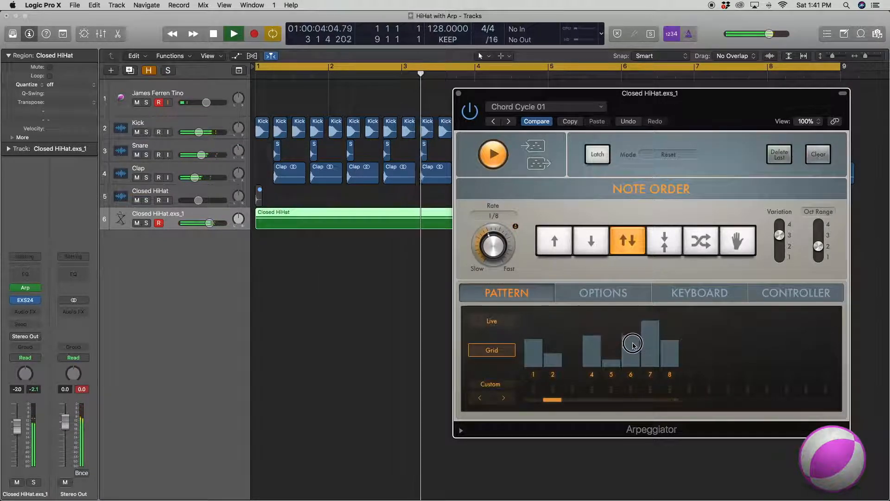
pyautogui.click(594, 345)
pyautogui.click(649, 337)
pyautogui.moveTo(628, 337); pyautogui.dragTo(629, 333)
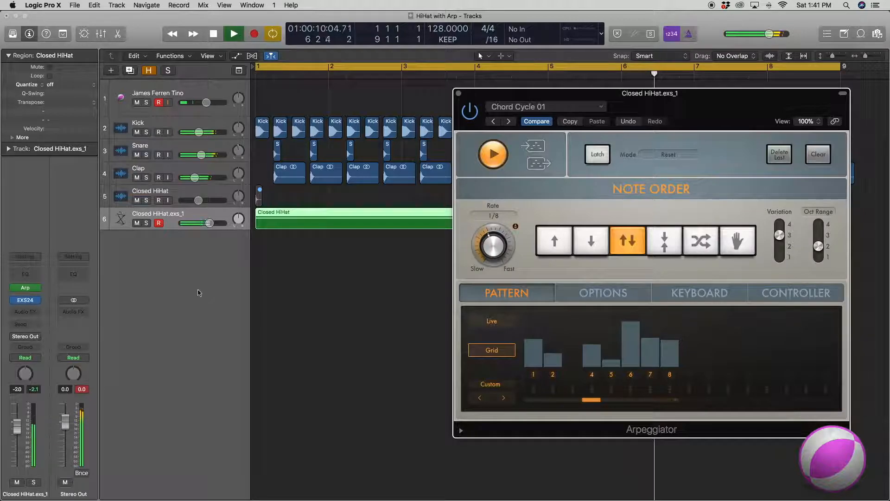
# Show the hidden Open HiHat track and lower its volume to -9.2 dB while playing the beat.
pyautogui.click(152, 72)
pyautogui.click(181, 223)
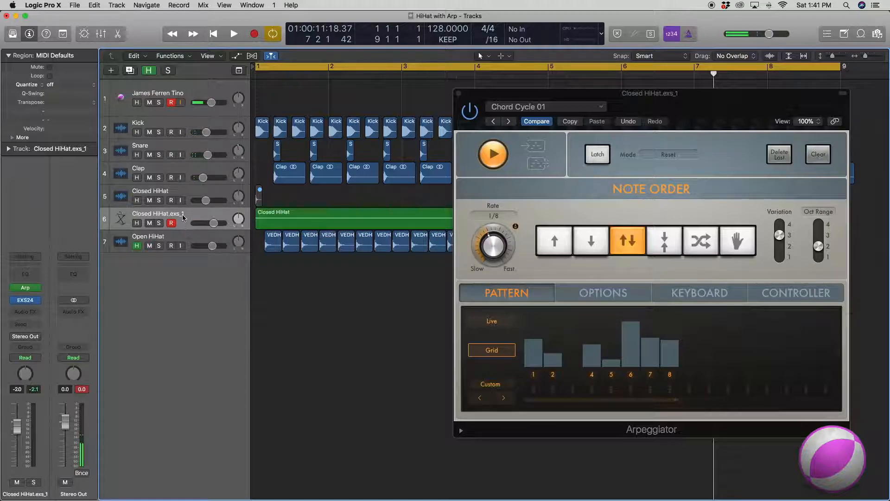
pyautogui.click(181, 244)
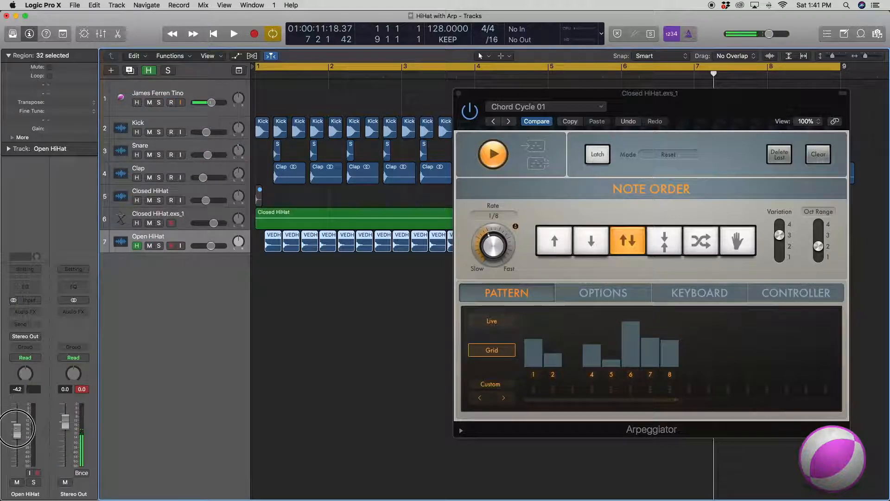
pyautogui.press('space')
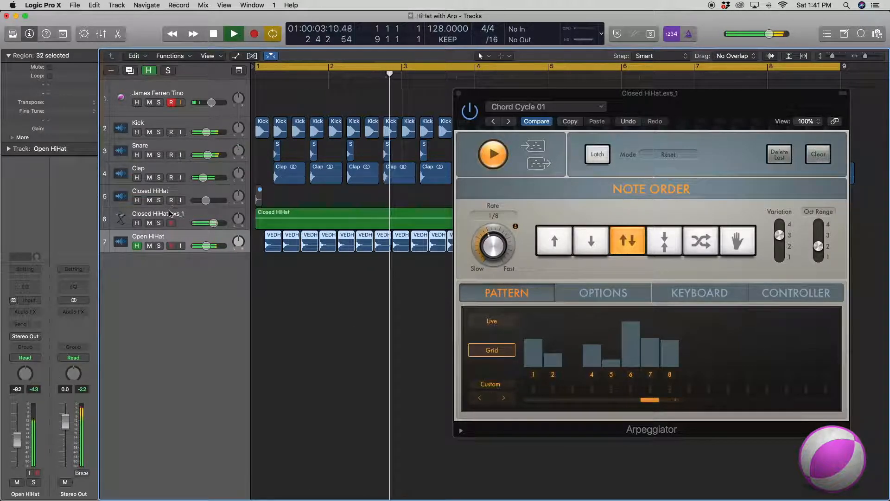
# Raise the Closed HiHat.exs_1 track's volume to -0.4 dB and set its Arpeggiator rate to 1/16 during playback.
pyautogui.click(161, 224)
pyautogui.moveTo(16, 426); pyautogui.dragTo(18, 420)
pyautogui.moveTo(494, 239); pyautogui.dragTo(496, 238)
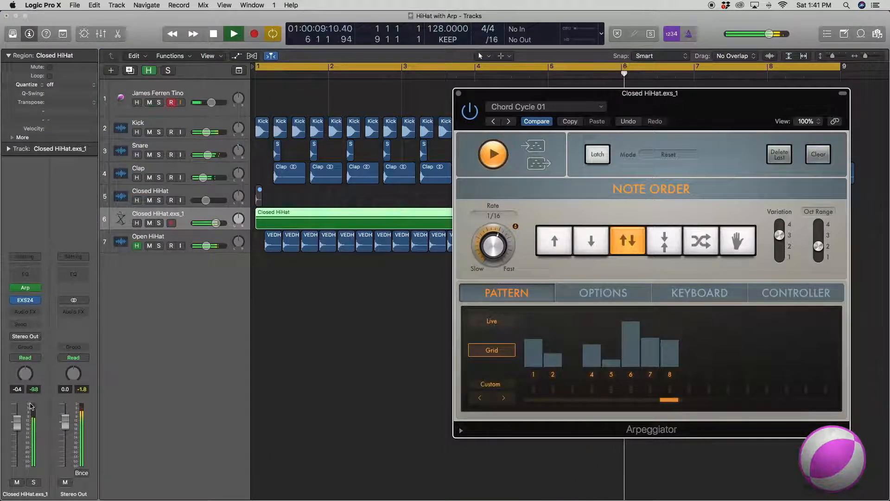
# Mute the Open HiHat track and hide it again, leaving the Closed HiHat.exs_1 track selected and unmuted.
pyautogui.click(149, 224)
pyautogui.click(149, 245)
pyautogui.press('space')
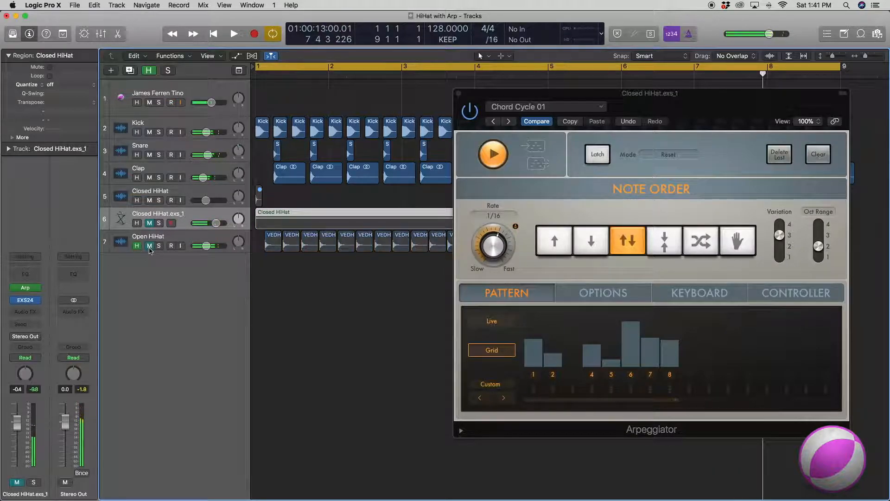
pyautogui.click(150, 222)
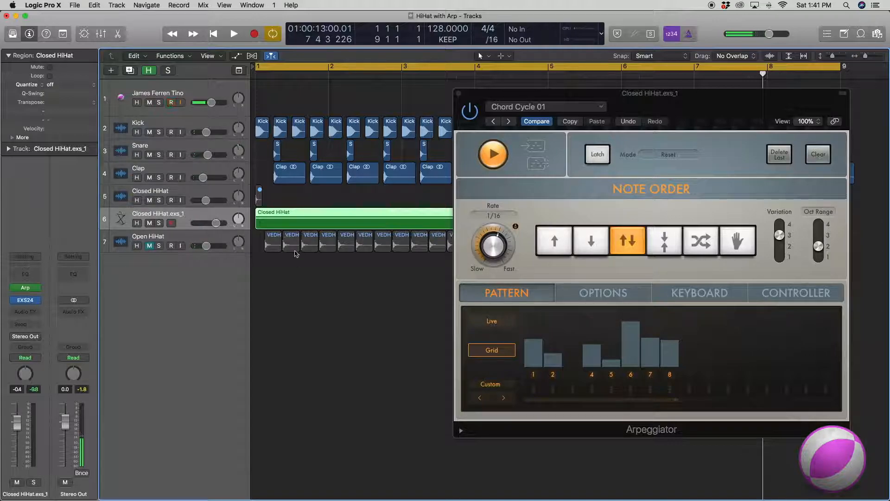
pyautogui.click(138, 242)
pyautogui.click(160, 215)
pyautogui.click(154, 237)
pyautogui.click(147, 71)
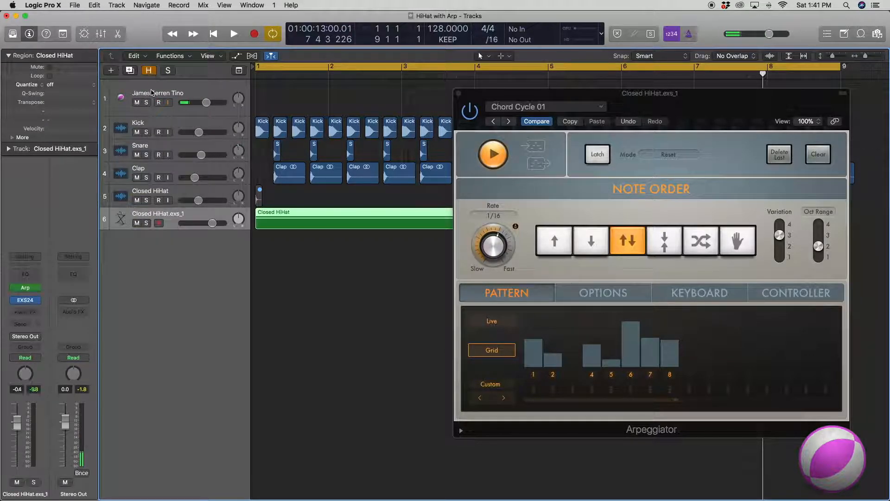
# Switch the Arpeggiator to the Classic Cycle 03 preset and play the resulting hi-hat pattern with the beat.
pyautogui.press('space')
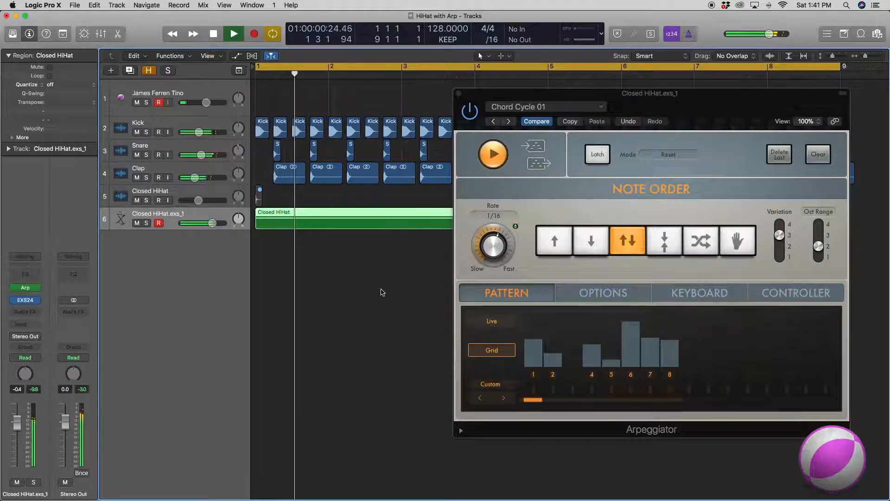
pyautogui.press('space')
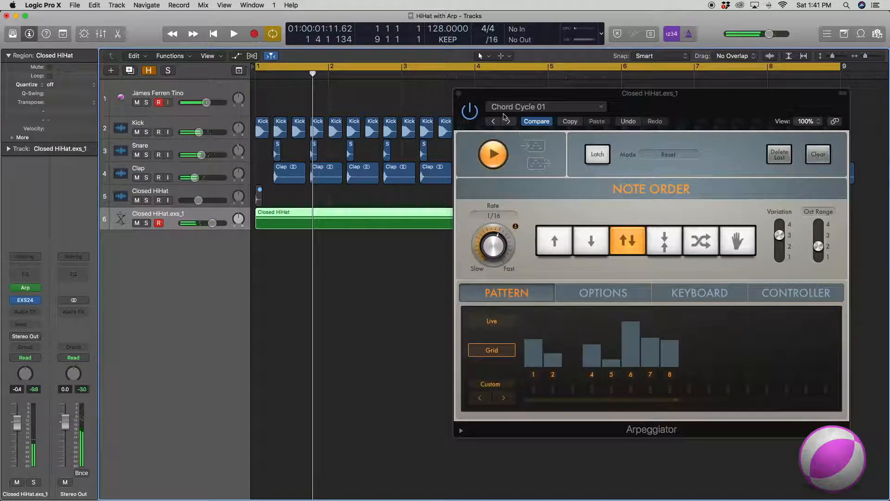
pyautogui.click(508, 122)
pyautogui.click(509, 122)
pyautogui.click(509, 121)
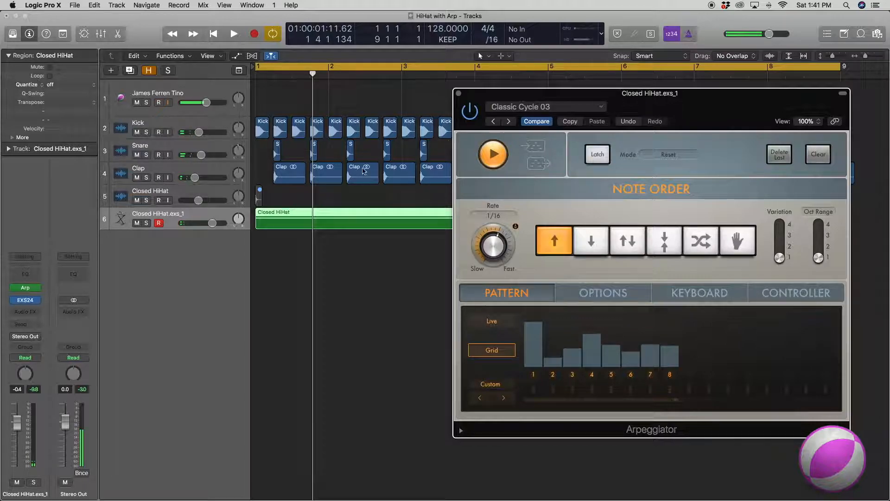
pyautogui.press('space')
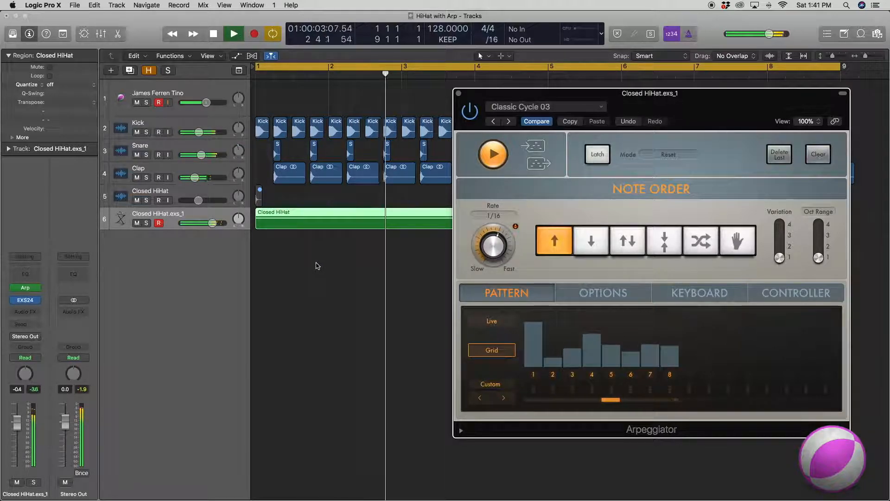
pyautogui.press('space')
# Lower the Closed HiHat.exs_1 track's volume to -3.2 dB and insert the Waves OneKnob Pumper (s) stereo effect on it.
pyautogui.click(155, 239)
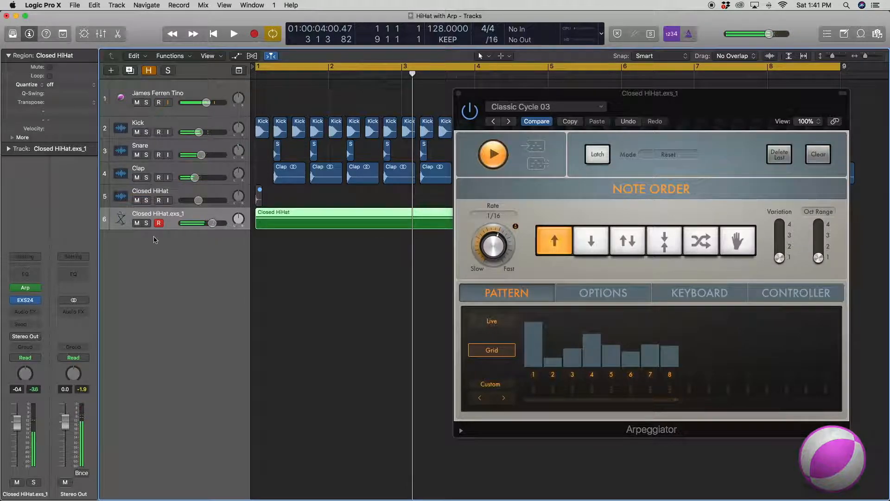
pyautogui.moveTo(18, 428); pyautogui.dragTo(16, 438)
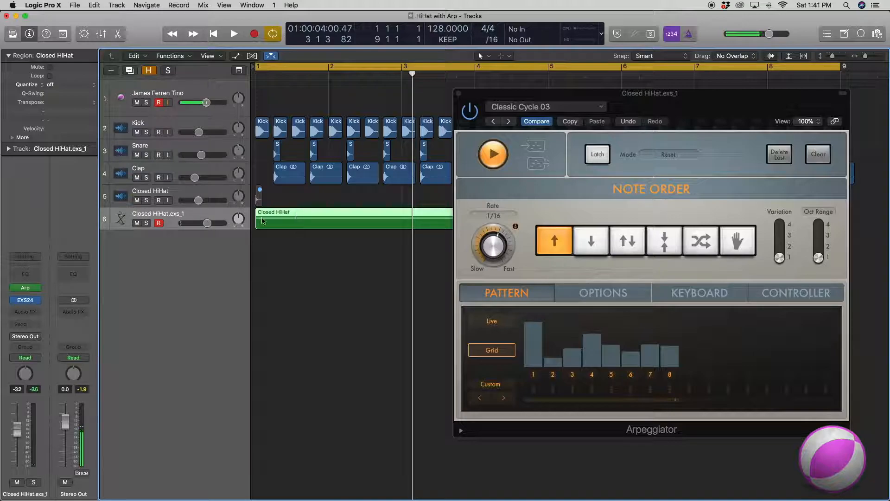
pyautogui.click(28, 315)
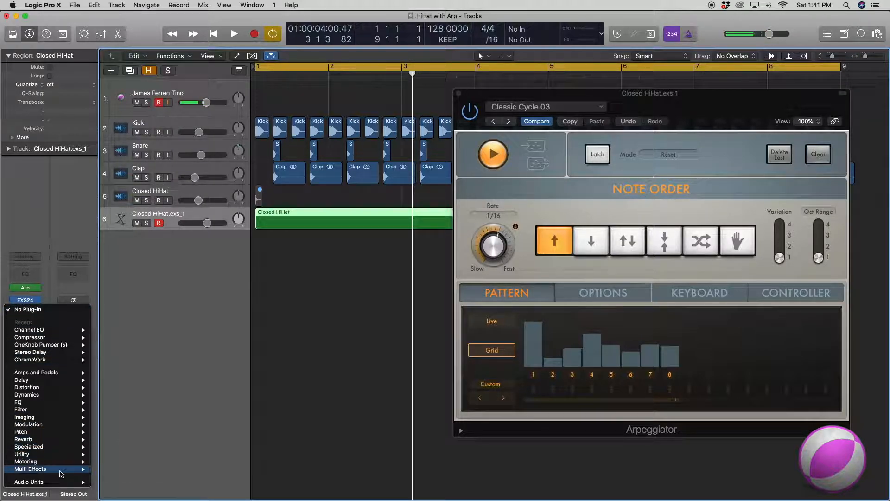
pyautogui.moveTo(60, 484)
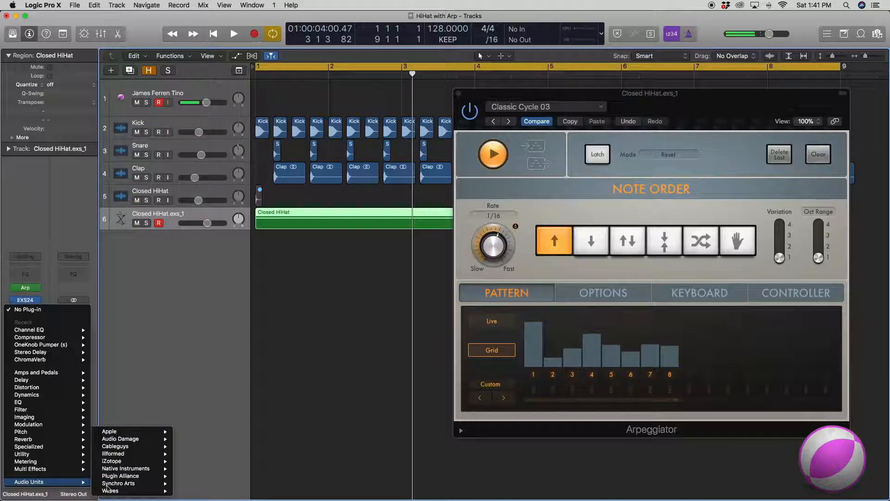
pyautogui.moveTo(111, 491)
pyautogui.moveTo(250, 476)
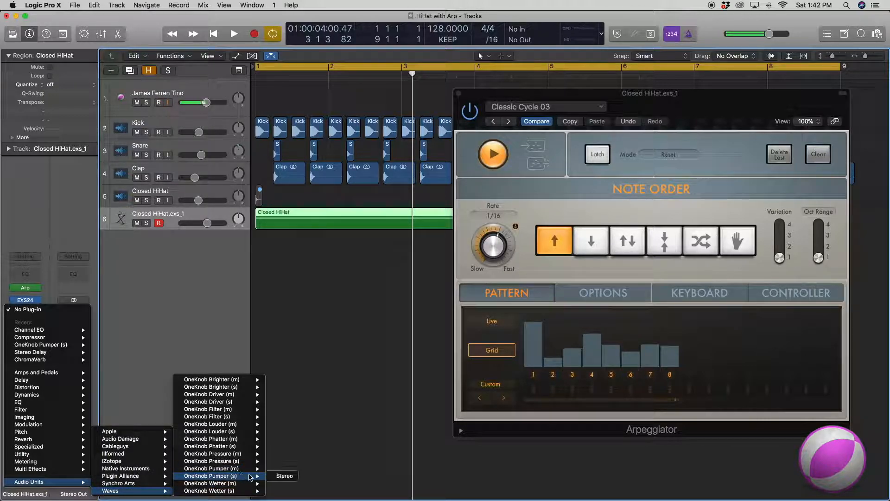
pyautogui.click(284, 476)
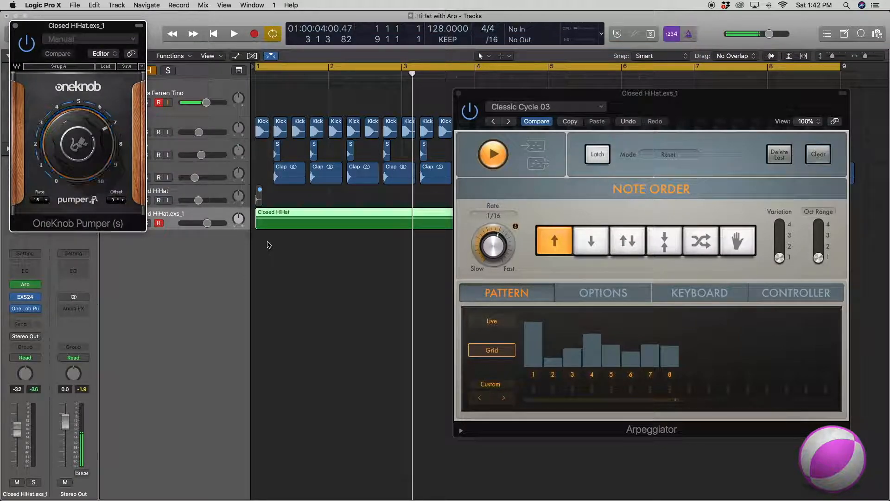
# Raise the hi-hat track's volume to -2.1 dB and adjust the OneKnob Pumper amount while playing the beat.
pyautogui.press('space')
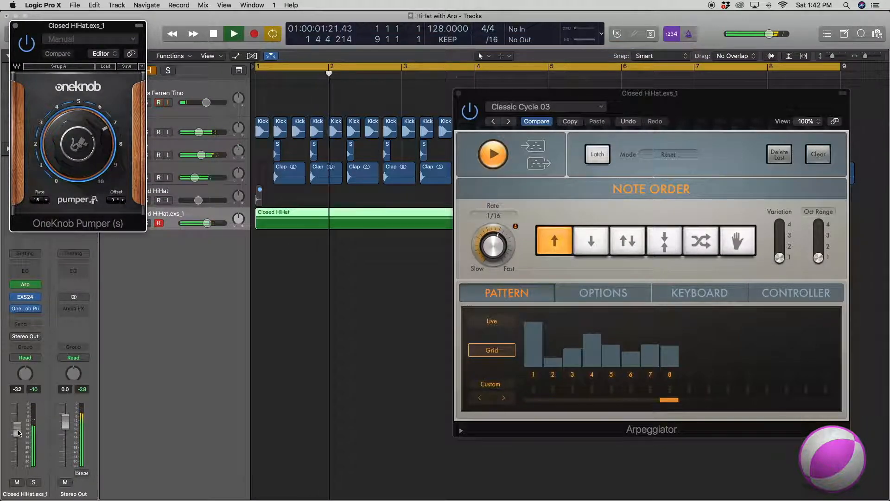
pyautogui.moveTo(19, 433); pyautogui.dragTo(18, 430)
pyautogui.moveTo(79, 145)
pyautogui.mouseDown()
pyautogui.moveTo(78, 130)
pyautogui.moveTo(79, 145)
pyautogui.mouseUp()
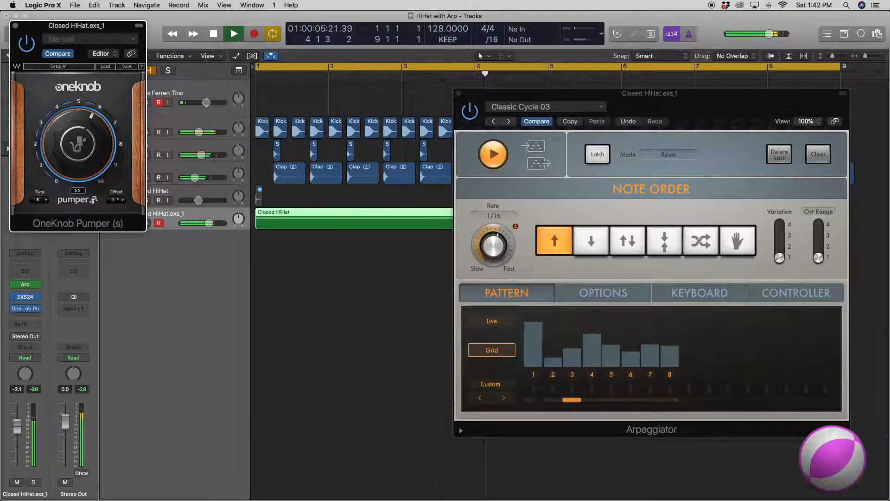
pyautogui.press('space')
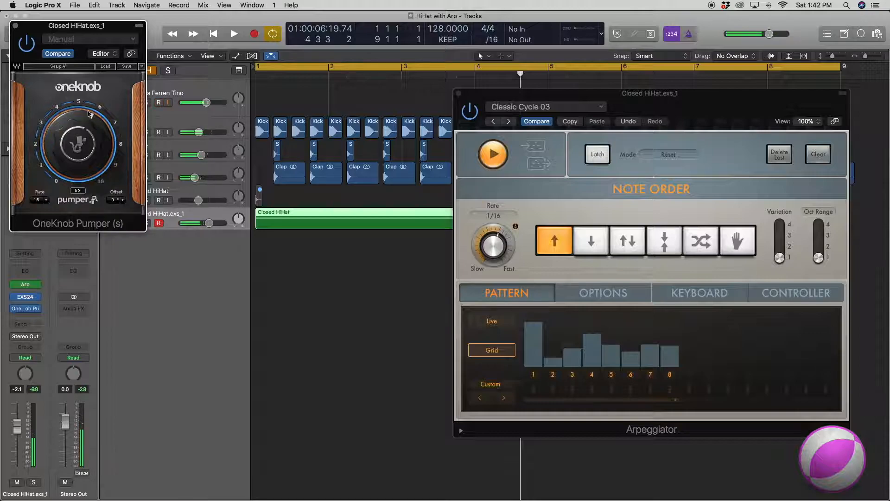
pyautogui.press('space')
pyautogui.moveTo(82, 161); pyautogui.dragTo(82, 153)
pyautogui.press('space')
# Add a Bus 2 send to the Closed HiHat.exs_1 track and insert Space Designer on the Aux 2 channel.
pyautogui.click(21, 324)
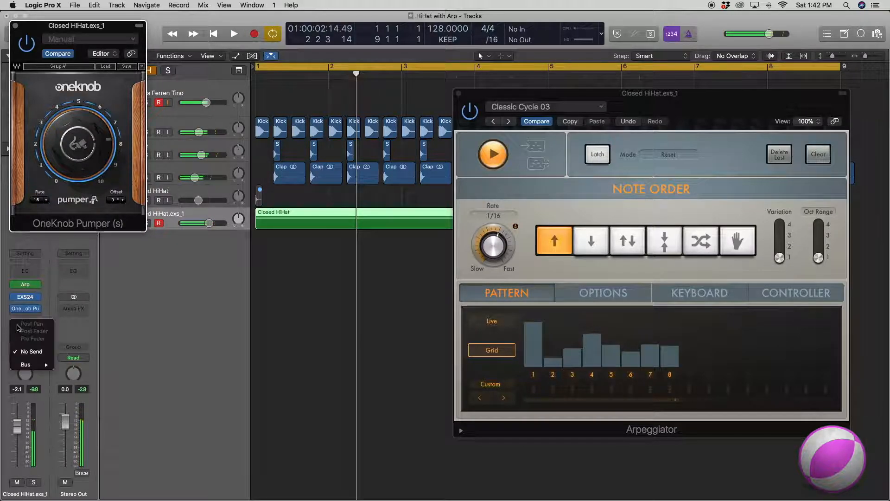
pyautogui.moveTo(31, 368)
pyautogui.click(90, 211)
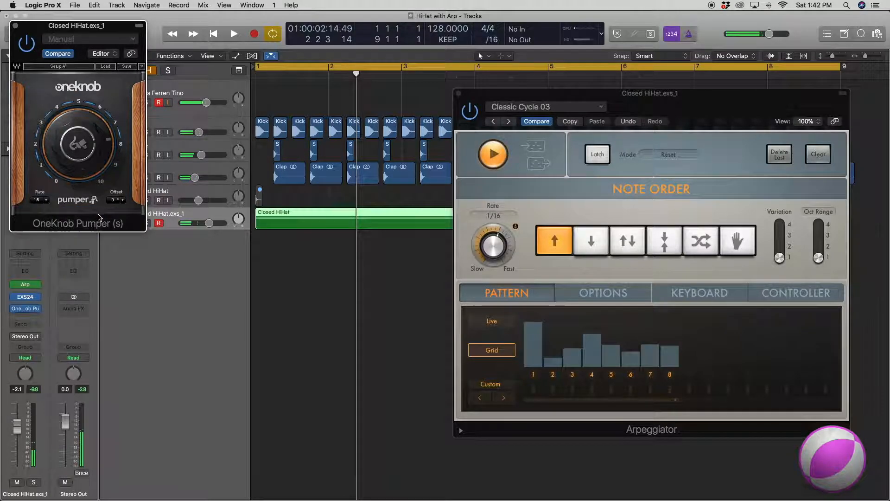
pyautogui.click(73, 301)
pyautogui.moveTo(94, 382)
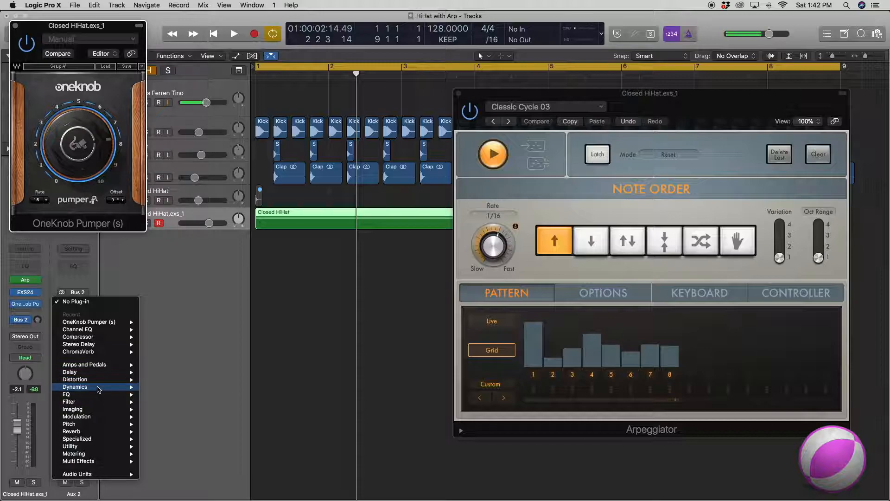
pyautogui.moveTo(138, 434)
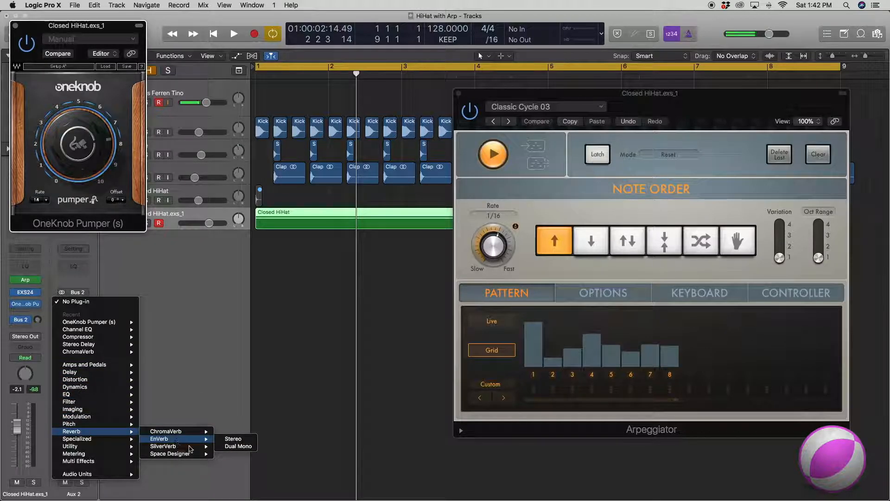
pyautogui.click(232, 454)
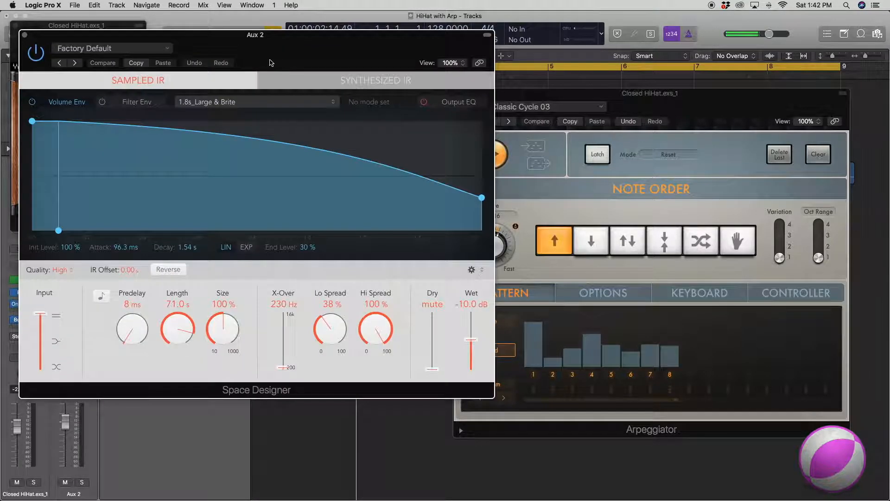
# Load the Small Spaces room preset 0.3s Jazz Guitar Room in Space Designer, set Wet to 0.0 dB and close its window.
pyautogui.click(226, 102)
pyautogui.click(226, 103)
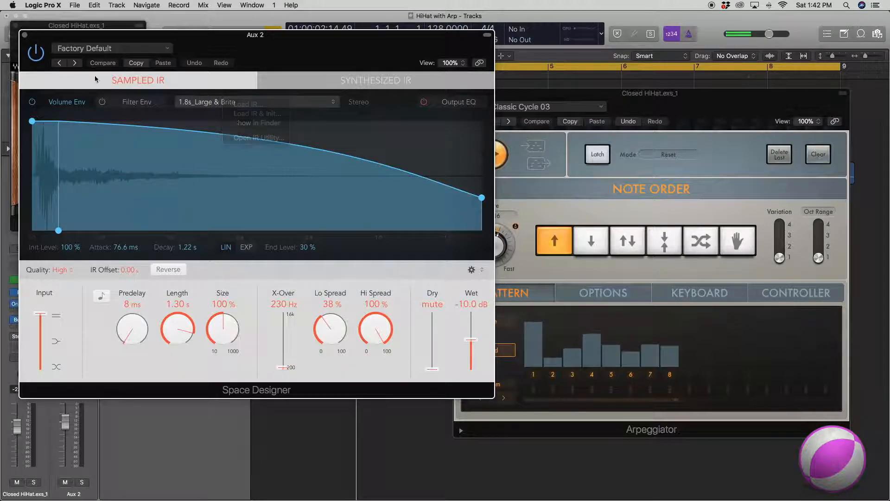
pyautogui.click(95, 48)
pyautogui.moveTo(218, 241)
pyautogui.moveTo(288, 255)
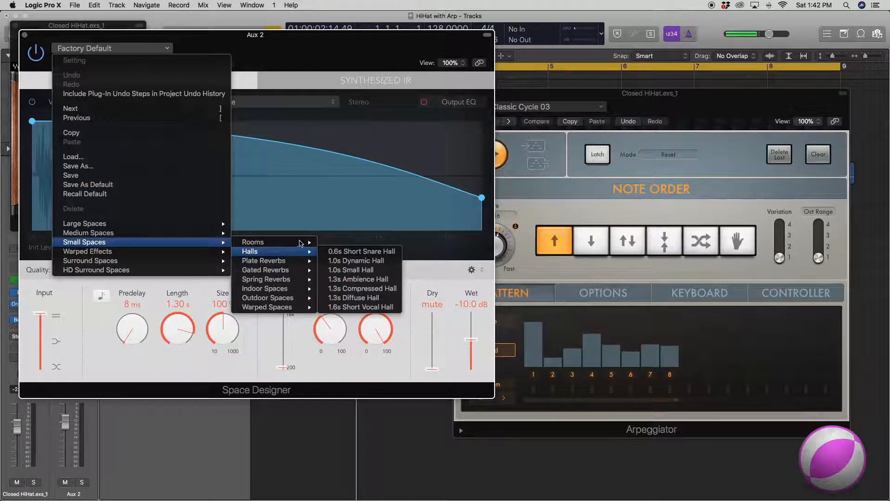
pyautogui.click(385, 137)
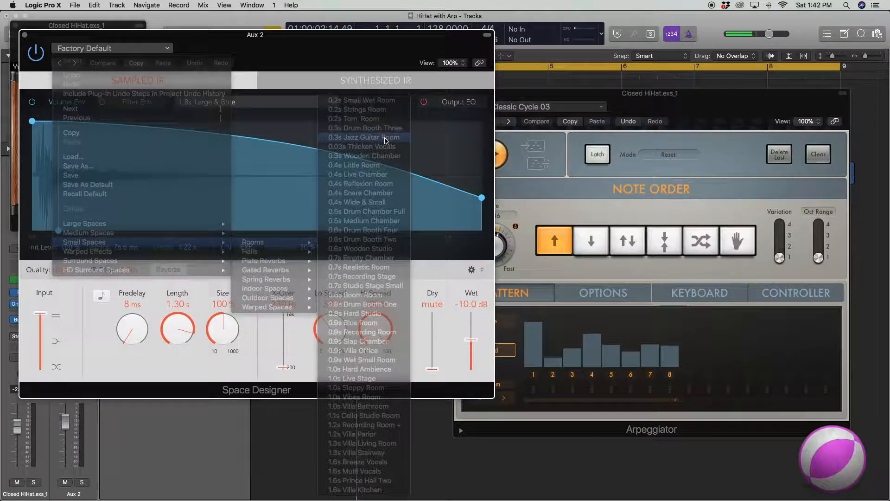
pyautogui.moveTo(475, 344); pyautogui.dragTo(473, 315)
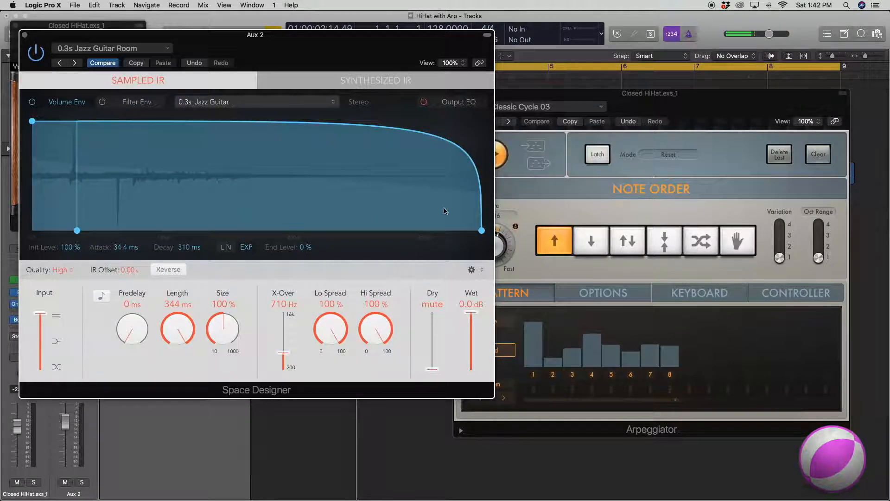
pyautogui.click(25, 35)
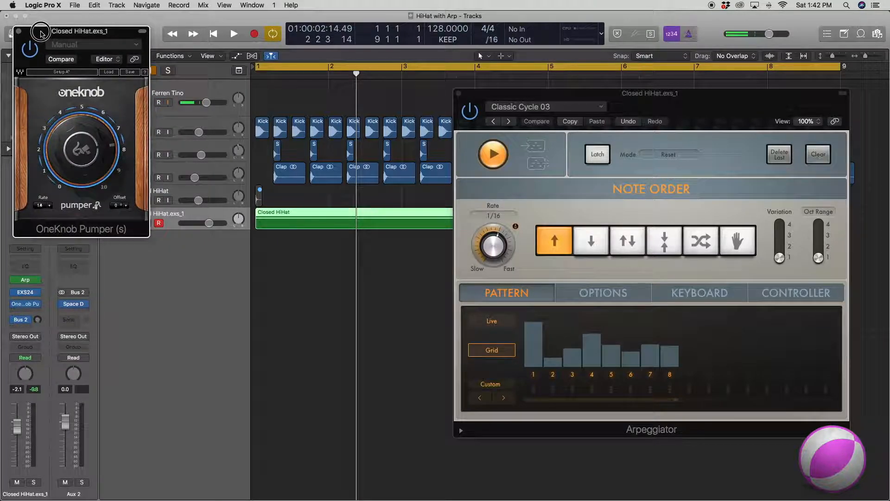
# Raise the hi-hat's Bus 2 send level during playback and lower the track's volume to -4.1 dB.
pyautogui.click(39, 320)
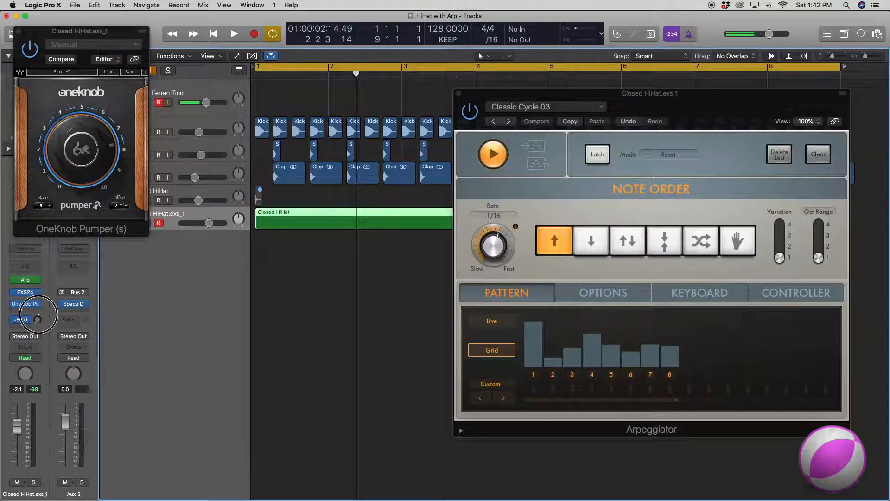
pyautogui.press('space')
pyautogui.moveTo(39, 318)
pyautogui.mouseDown()
pyautogui.moveTo(31, 272)
pyautogui.moveTo(31, 307)
pyautogui.mouseUp()
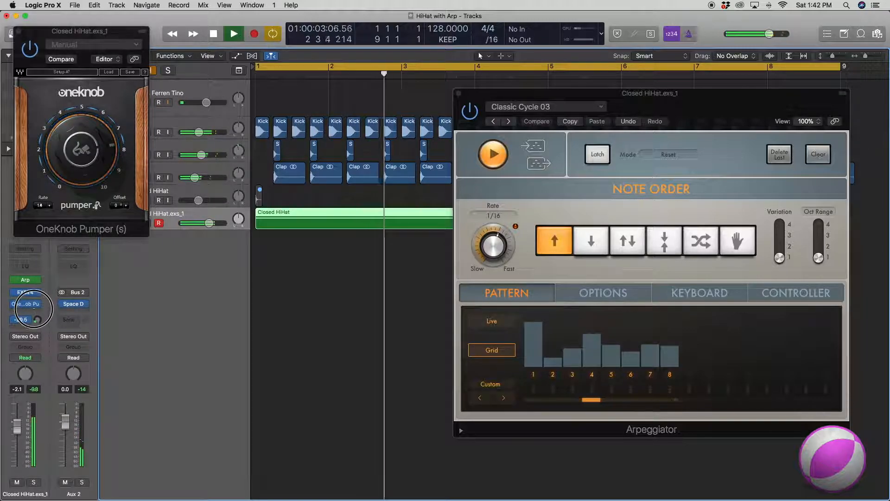
pyautogui.moveTo(17, 426); pyautogui.dragTo(17, 433)
pyautogui.press('space')
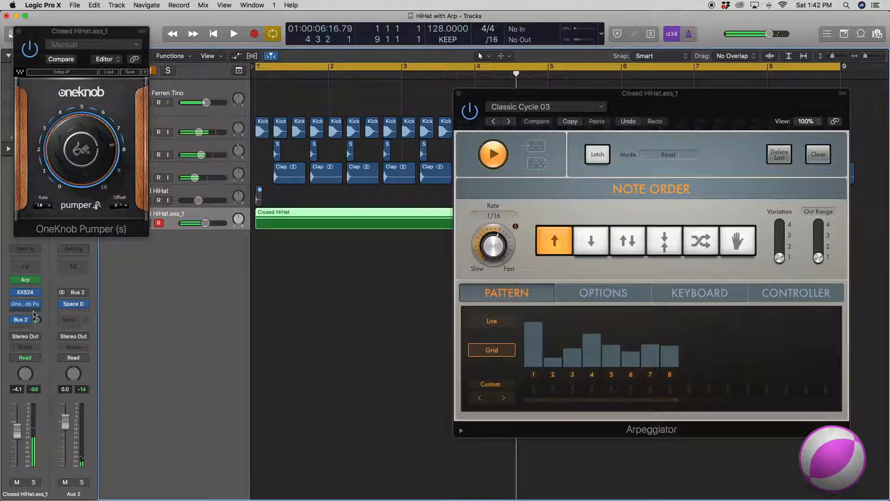
# Insert a stereo Tremolo effect after OneKnob Pumper on the Closed HiHat.exs_1 track.
pyautogui.click(33, 313)
pyautogui.moveTo(44, 454)
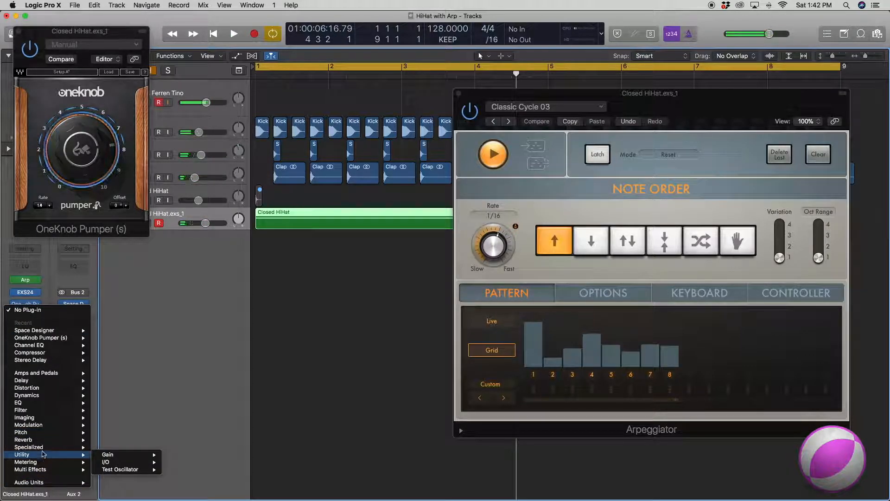
pyautogui.moveTo(47, 425)
pyautogui.moveTo(139, 491)
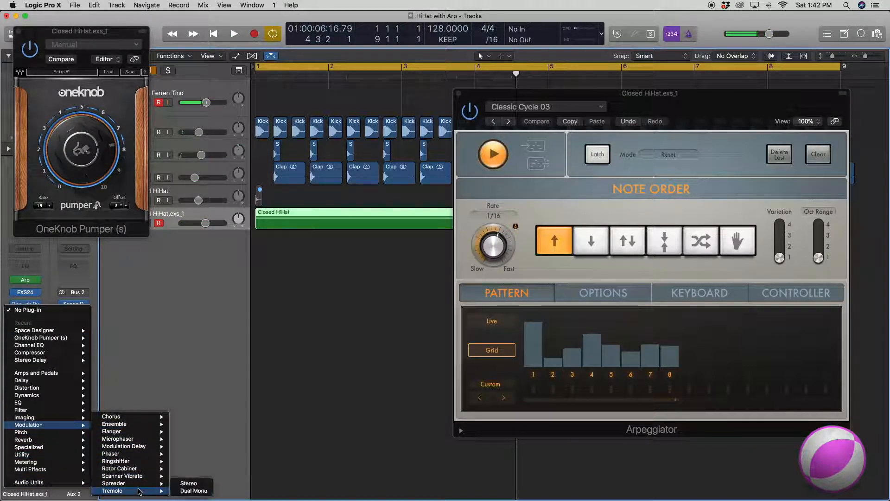
pyautogui.click(189, 485)
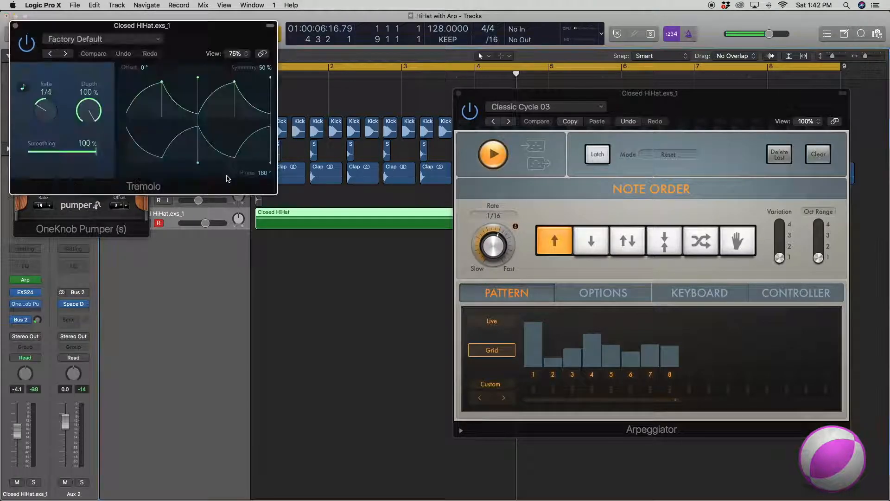
# Set the Tremolo depth to 53% while auditioning the beat and raise the hi-hat track's volume to -2.4 dB.
pyautogui.press('space')
pyautogui.moveTo(77, 130); pyautogui.dragTo(75, 163)
pyautogui.moveTo(85, 114); pyautogui.dragTo(84, 121)
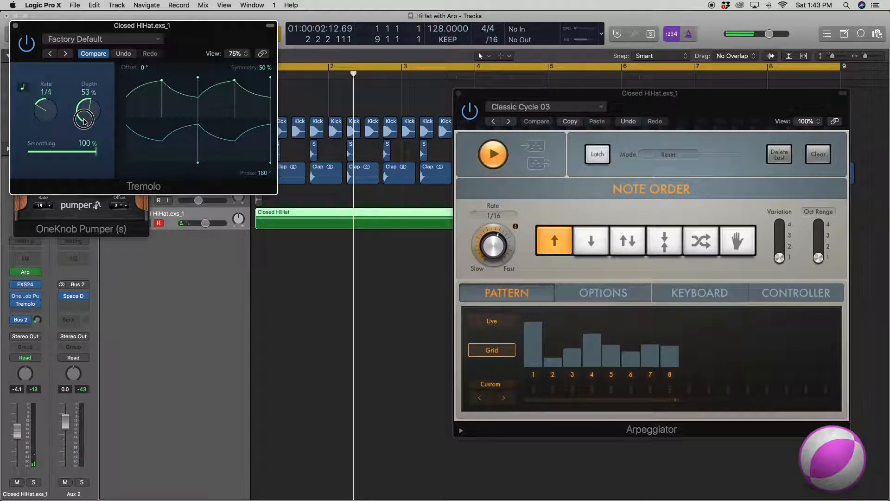
pyautogui.press('space')
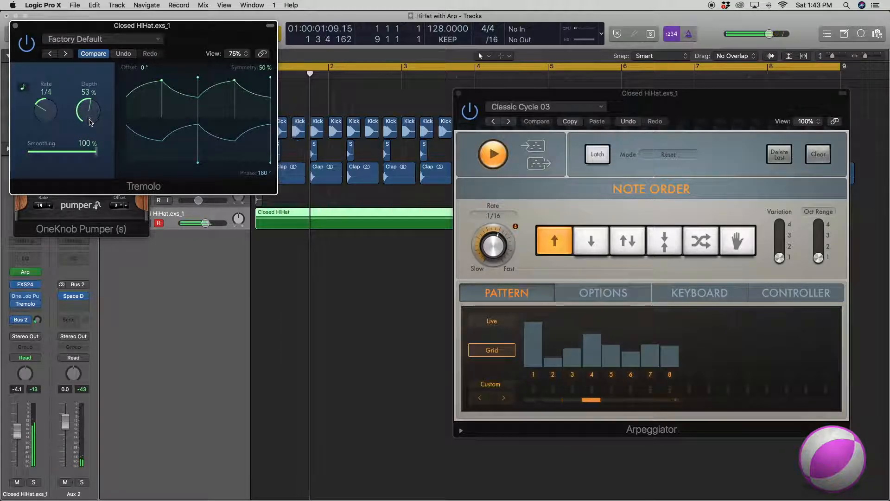
pyautogui.click(14, 297)
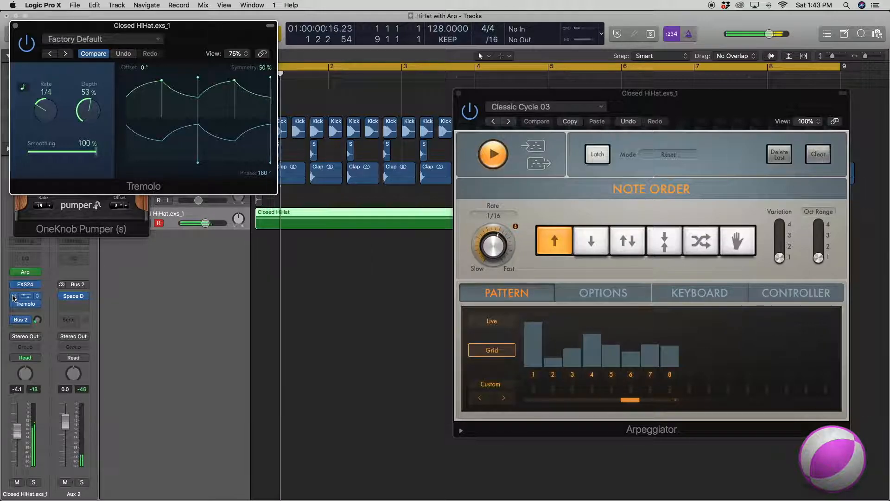
pyautogui.moveTo(17, 432); pyautogui.dragTo(17, 425)
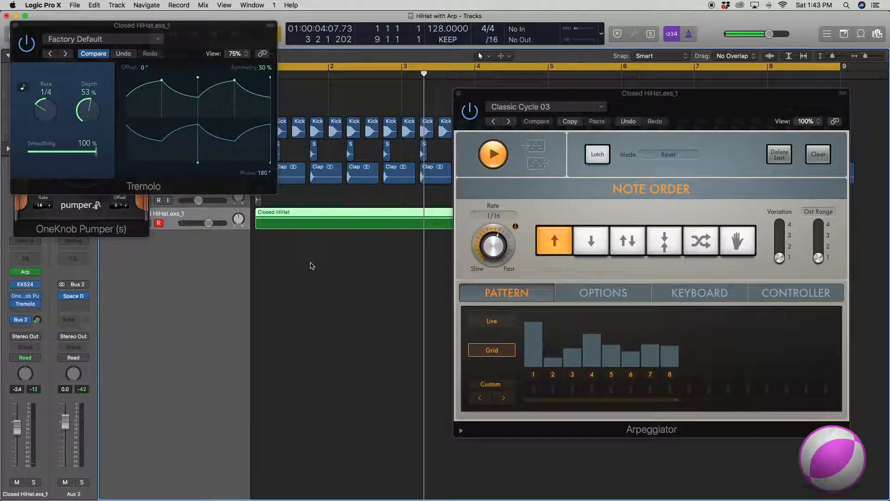
# Open the Closed HiHat region in the Piano Roll to inspect its sustained note, and close the editor again.
pyautogui.doubleClick(300, 221)
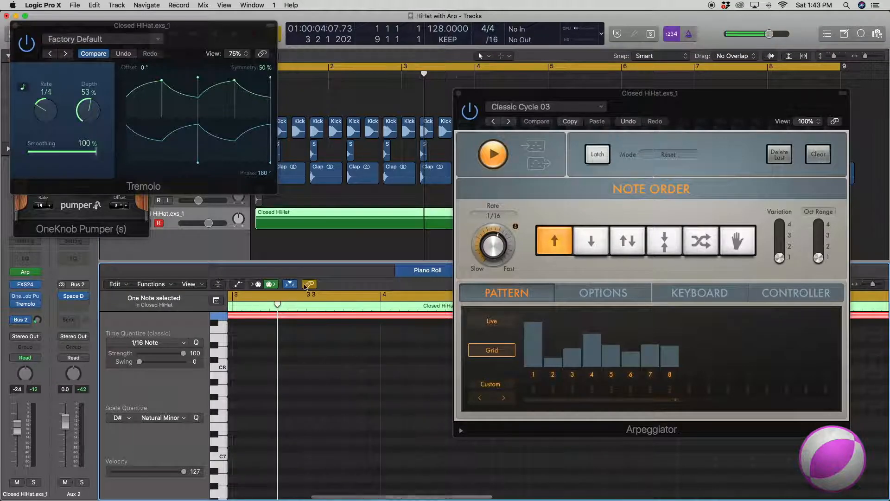
pyautogui.hscroll(-3, 292, 321)
pyautogui.hscroll(-3, 279, 322)
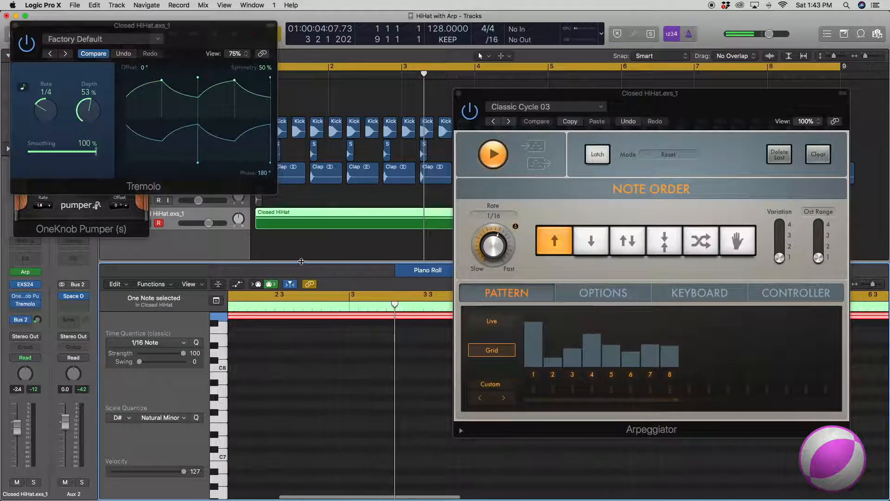
pyautogui.moveTo(300, 263); pyautogui.dragTo(751, 499)
pyautogui.click(388, 265)
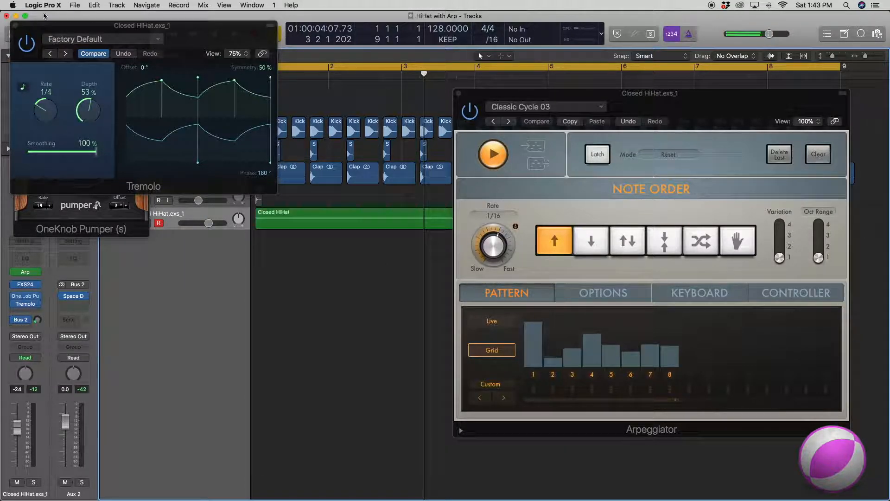
# Close the Tremolo, OneKnob Pumper and Arpeggiator windows, play the beat briefly and select the Closed HiHat.exs_1 track.
pyautogui.click(12, 25)
pyautogui.click(16, 25)
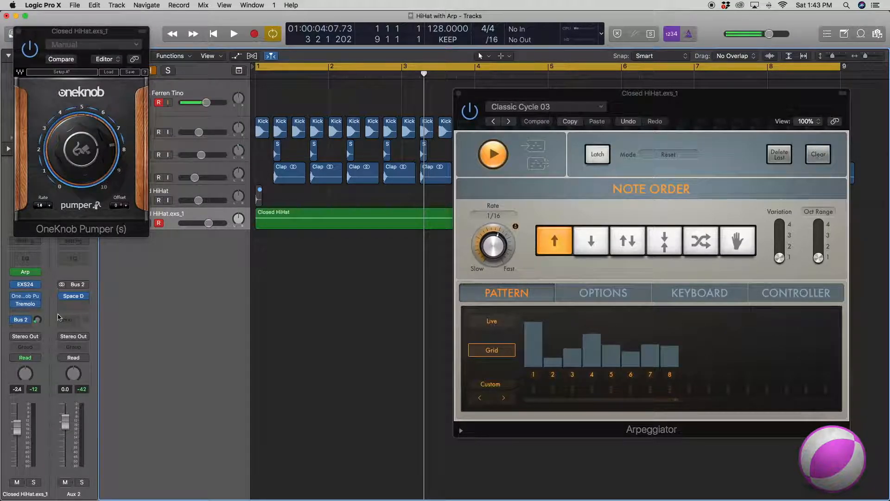
pyautogui.click(19, 31)
pyautogui.press('space')
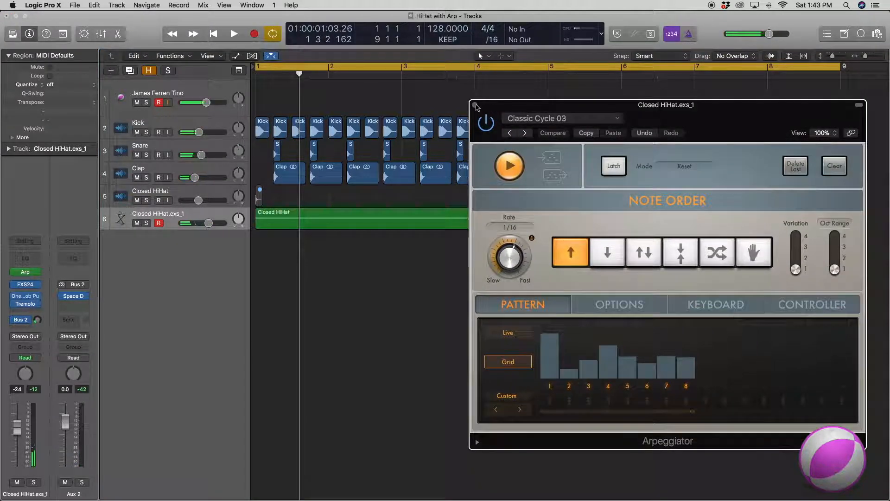
pyautogui.click(459, 93)
pyautogui.click(201, 217)
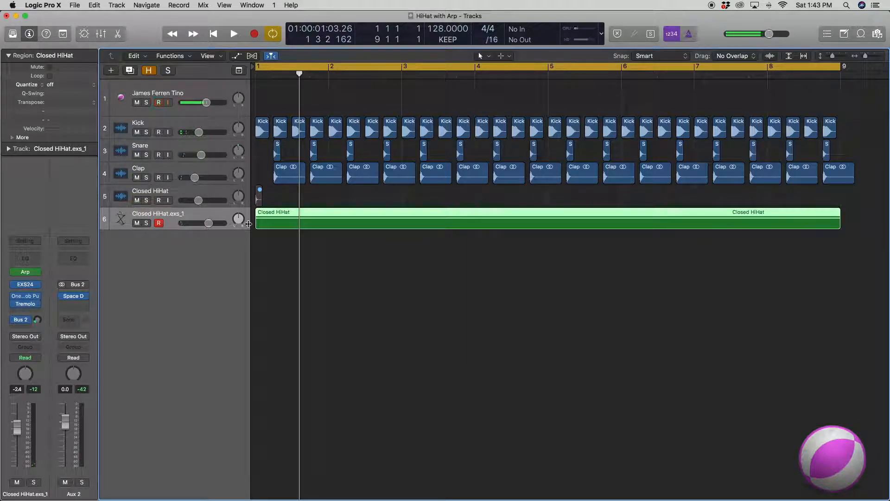
# Show the Freeze control in the track headers and turn on Freeze for the Closed HiHat.exs_1 track.
pyautogui.rightClick(171, 215)
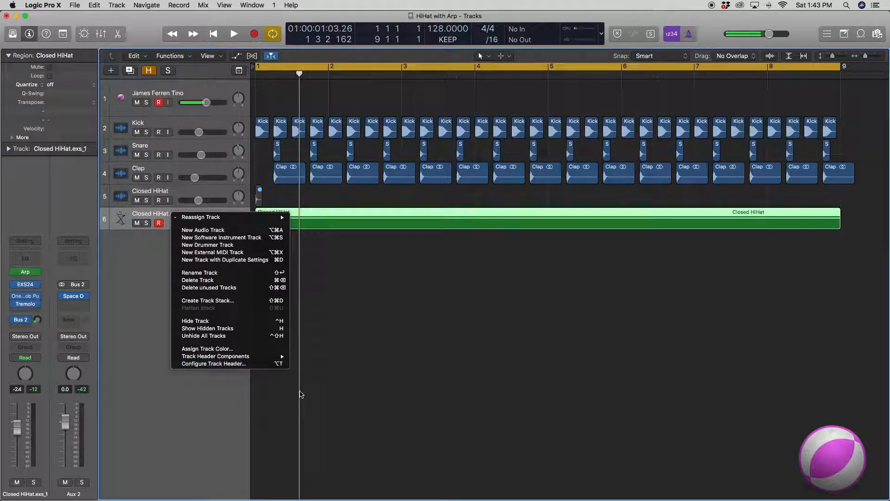
pyautogui.moveTo(232, 357)
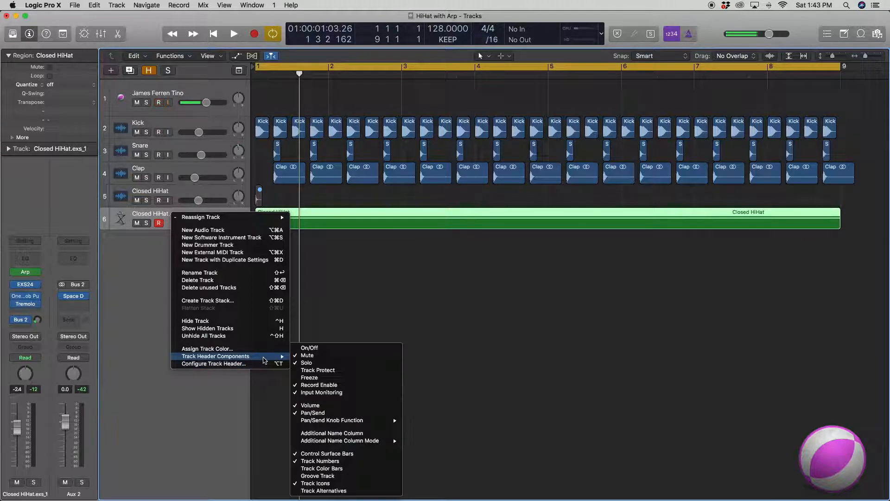
pyautogui.click(317, 378)
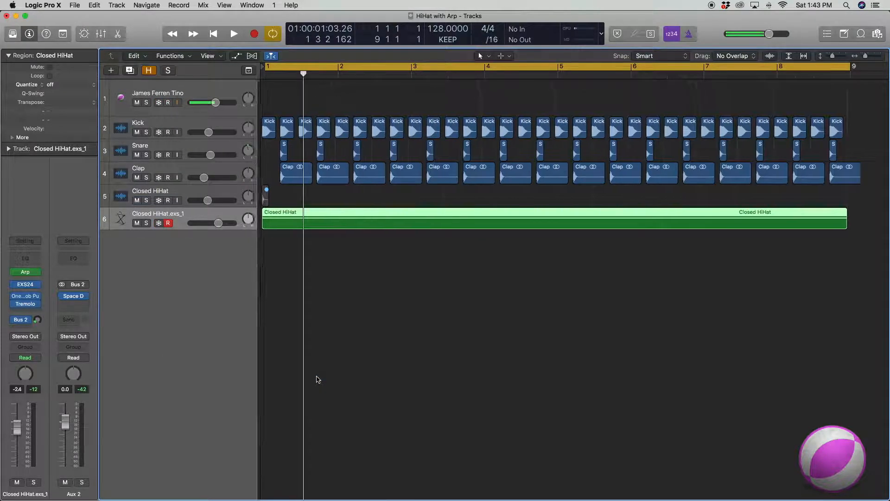
pyautogui.click(159, 224)
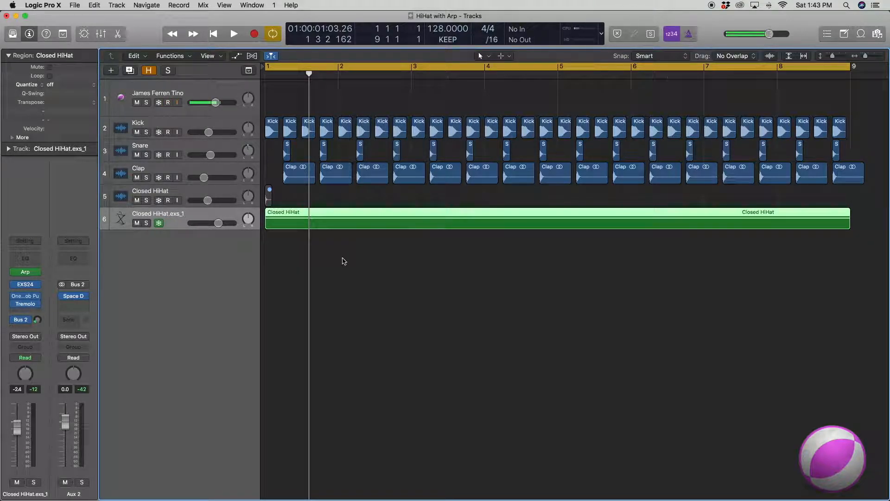
# Render the freeze of the Closed HiHat.exs_1 track, and play the beat for a few bars to audition it.
pyautogui.press('space')
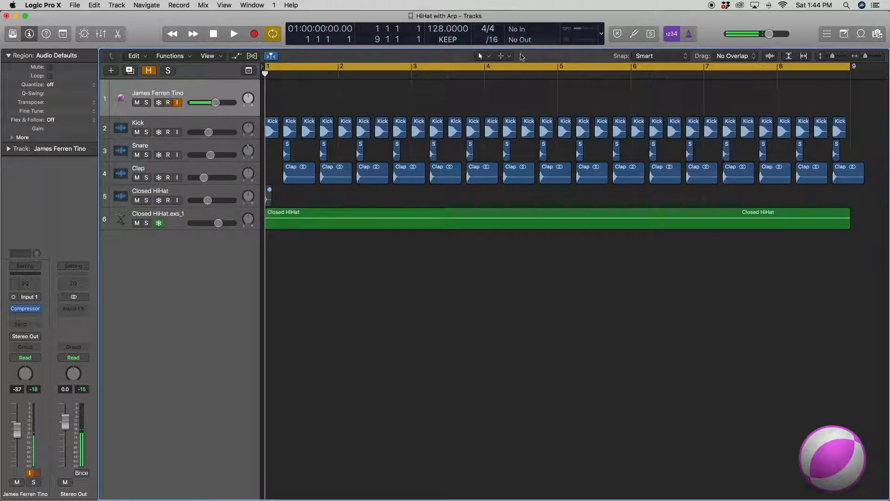
pyautogui.press('space')
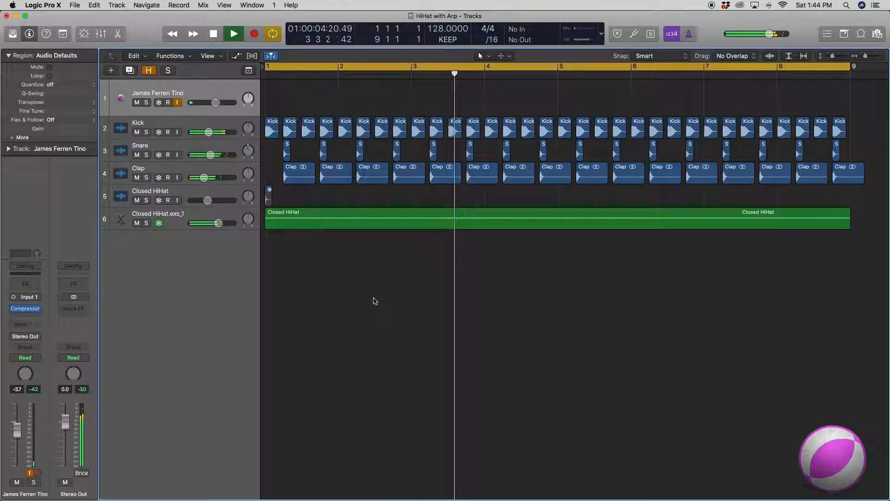
pyautogui.press('space')
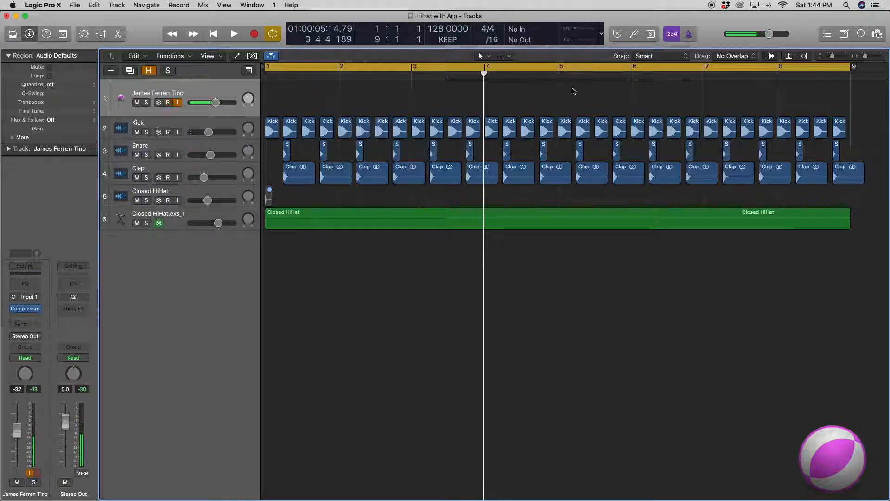
# Group the tracks from Kick through Closed HiHat.exs_1 into a Summing Stack.
pyautogui.click(175, 122)
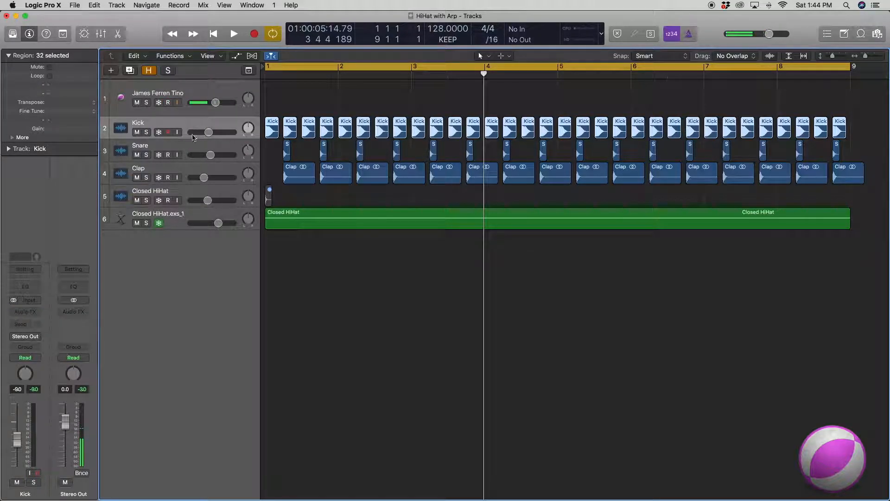
pyautogui.click(192, 214)
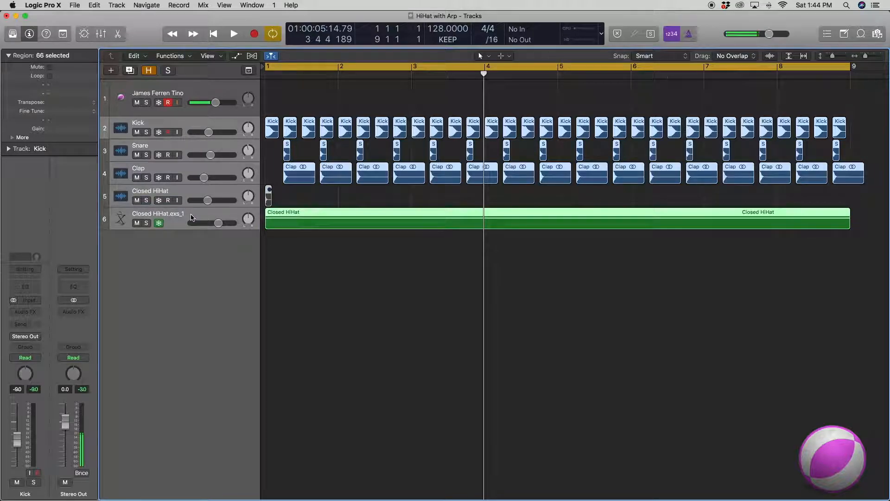
pyautogui.rightClick(192, 214)
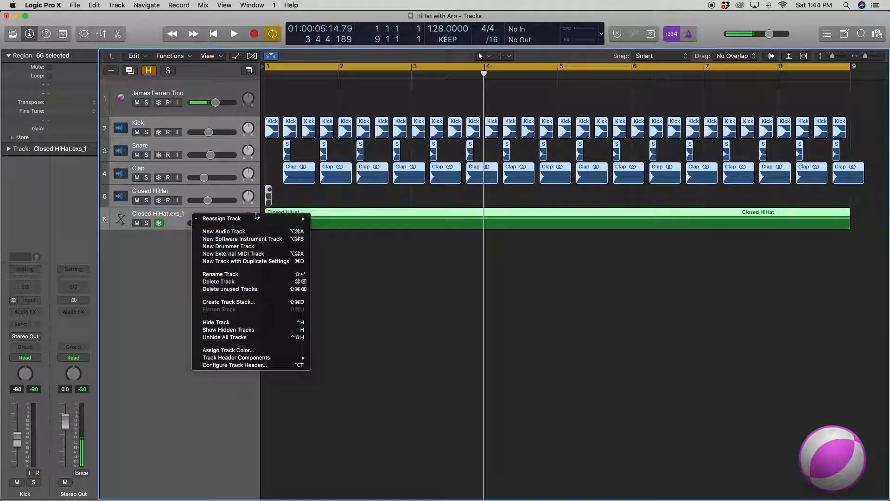
pyautogui.rightClick(195, 126)
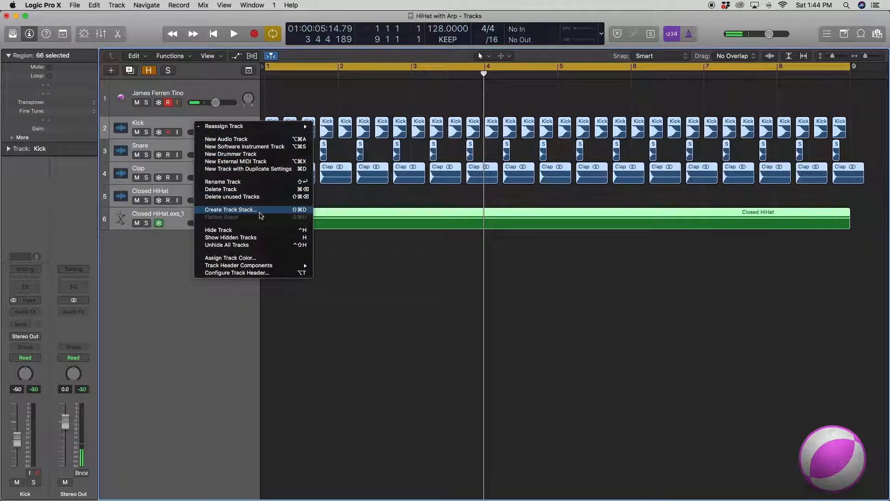
pyautogui.click(259, 216)
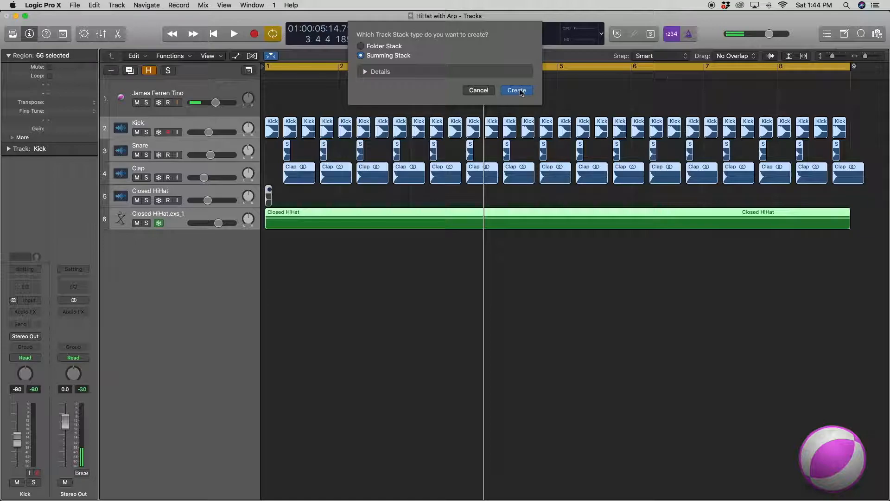
pyautogui.click(521, 91)
# Rename the new summing stack as Drums and collapse it to hide its subtracks.
pyautogui.click(152, 122)
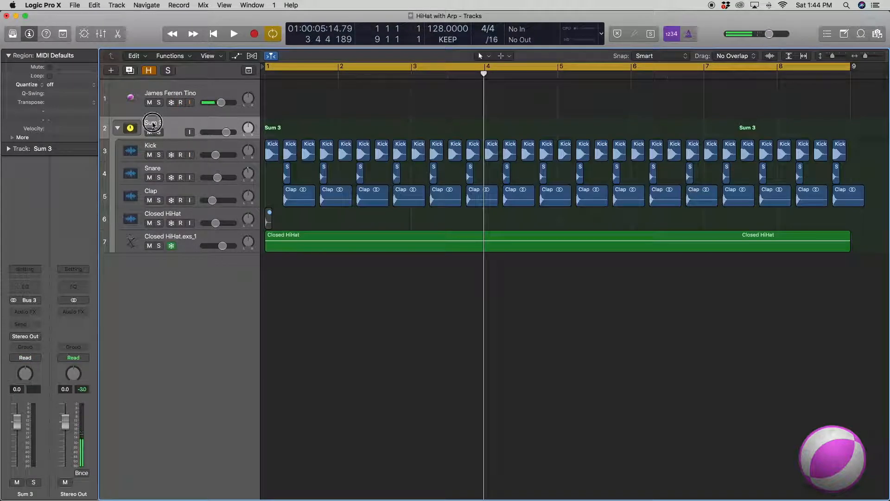
pyautogui.doubleClick(153, 123)
pyautogui.write('Dru')
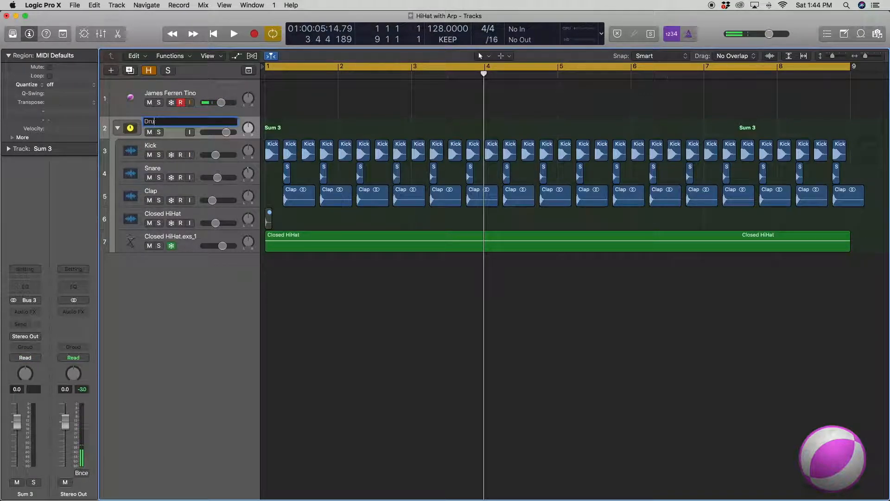
pyautogui.write('ms')
pyautogui.press('Return')
pyautogui.click(118, 128)
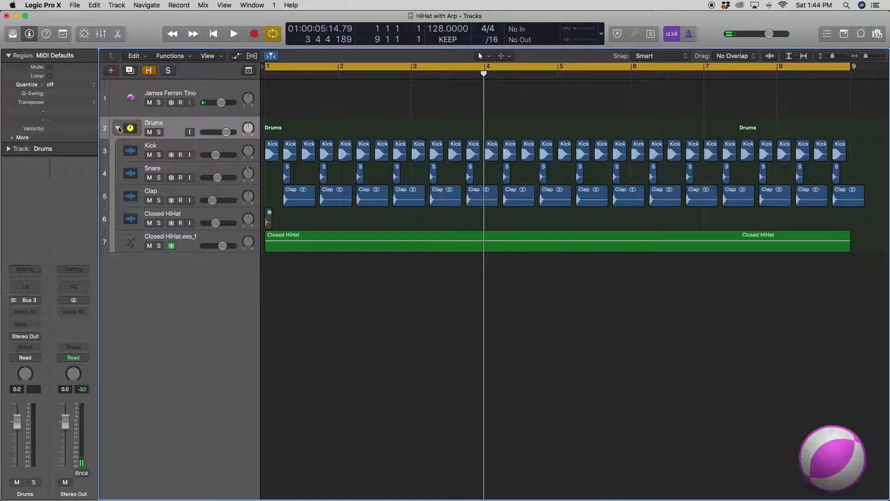
pyautogui.click(391, 280)
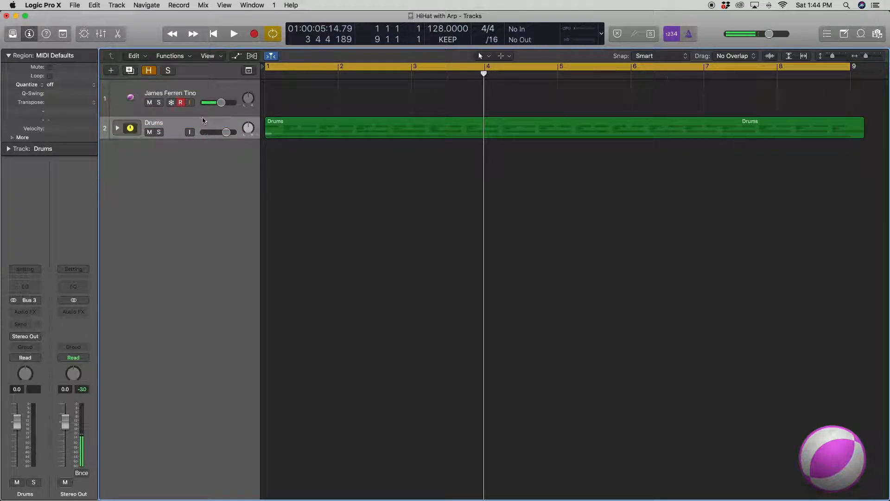